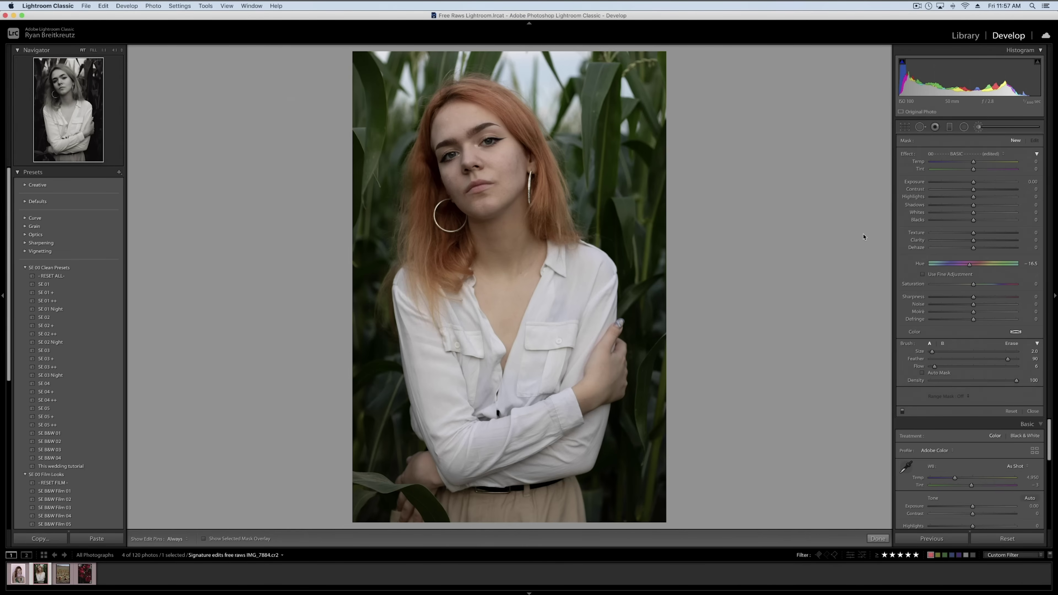
# Step: Compare the brush Hue slider in Lightroom Classic with the same slider in the Lightroom desktop app
pyautogui.moveTo(980, 272)
pyautogui.mouseDown()
pyautogui.moveTo(954, 268)
pyautogui.moveTo(984, 268)
pyautogui.moveTo(972, 269)
pyautogui.mouseUp()
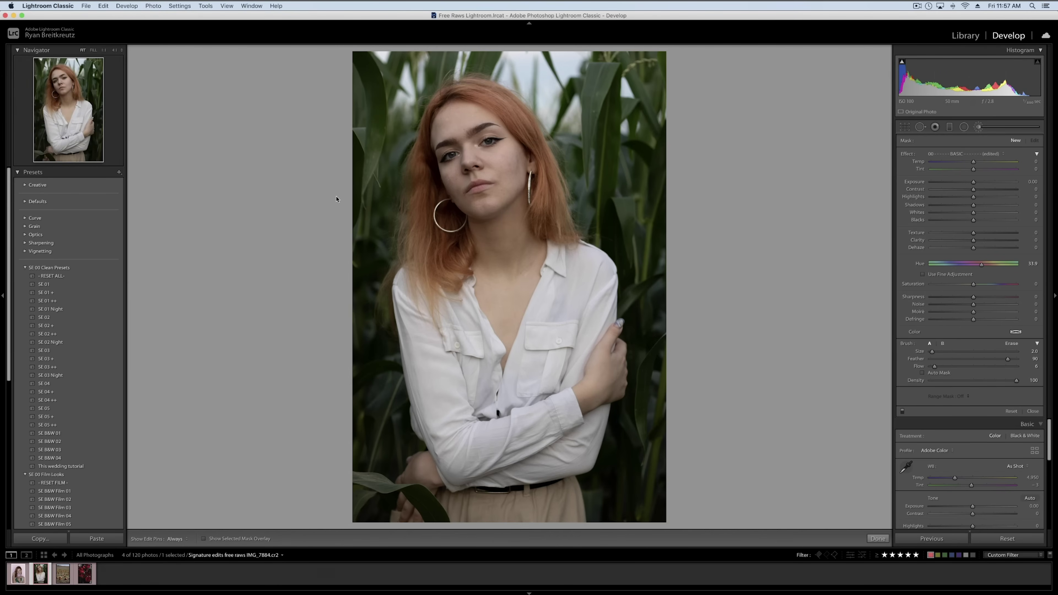
pyautogui.hotkey('ctrl', 'Up')
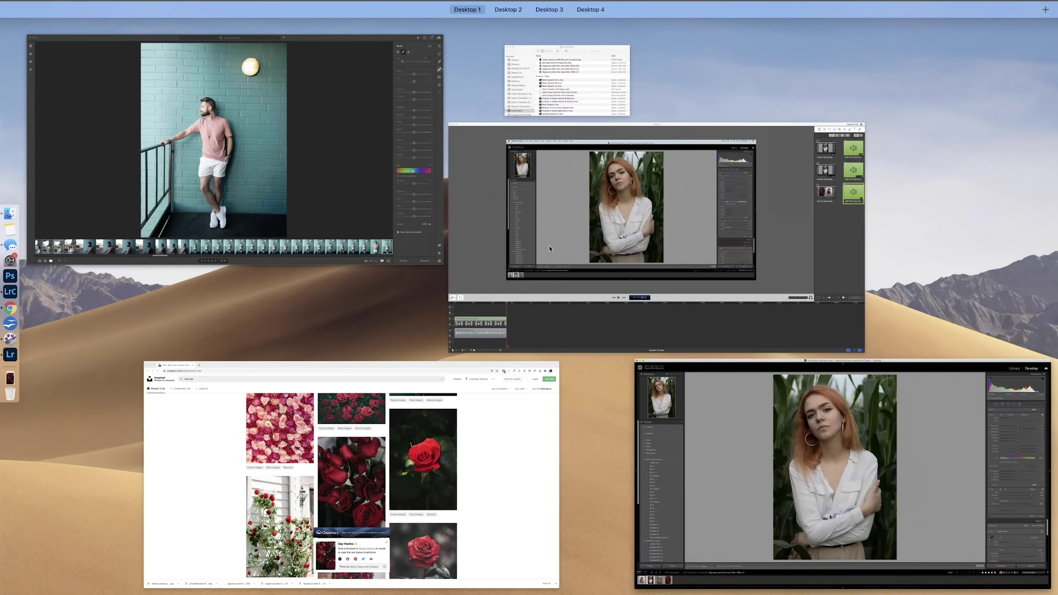
pyautogui.click(246, 160)
pyautogui.moveTo(996, 351)
pyautogui.mouseDown()
pyautogui.moveTo(979, 354)
pyautogui.moveTo(988, 354)
pyautogui.mouseUp()
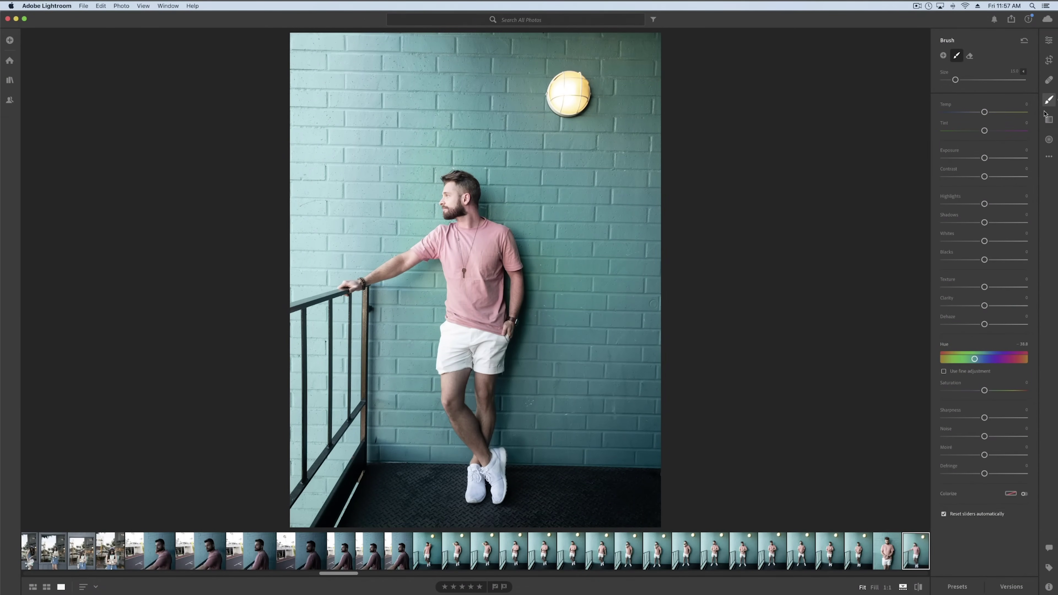
pyautogui.hotkey('ctrl', 'Up')
pyautogui.click(611, 329)
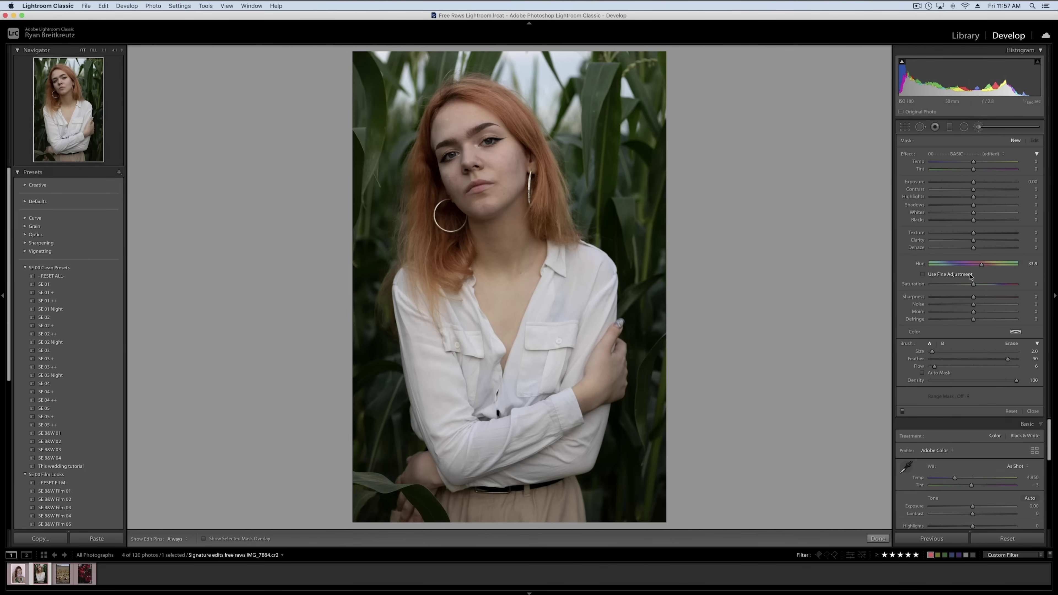
# Step: Open the pumpkin field photo and try shifting the whole image's orange hue in the HSL adjustments
pyautogui.click(63, 577)
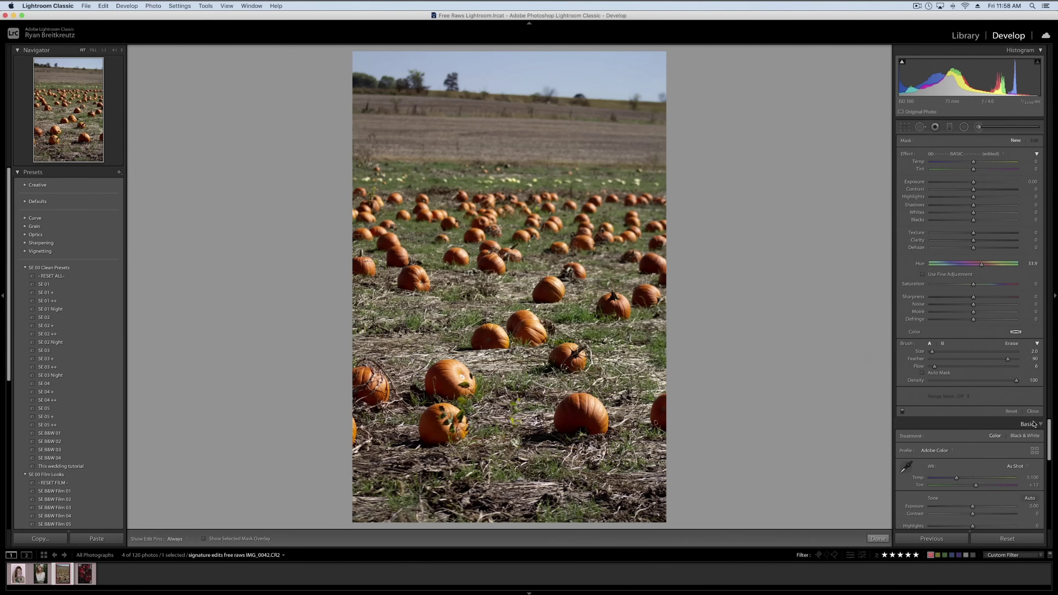
pyautogui.click(1033, 412)
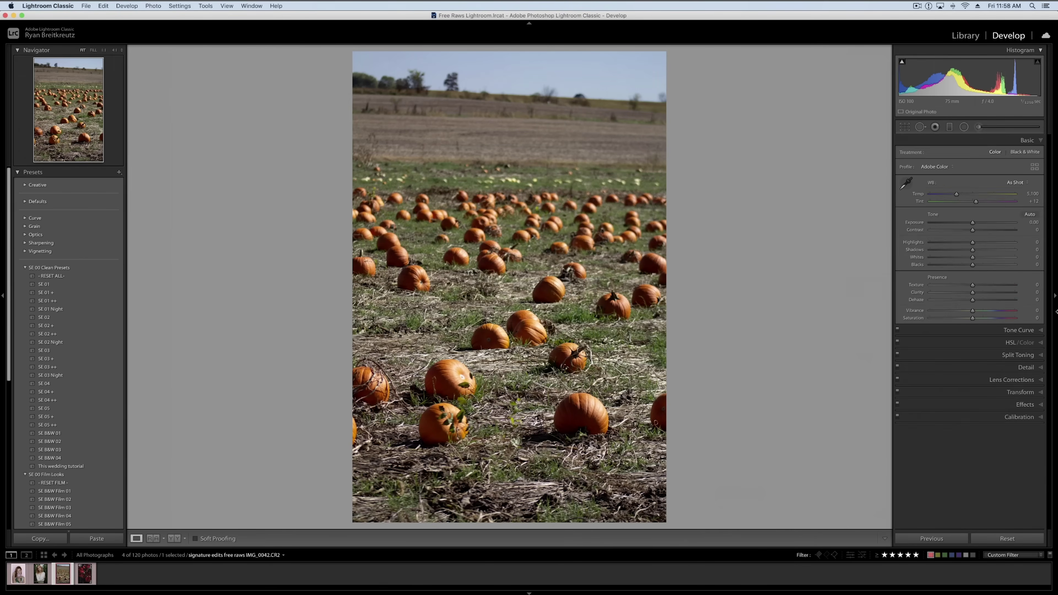
pyautogui.click(1007, 343)
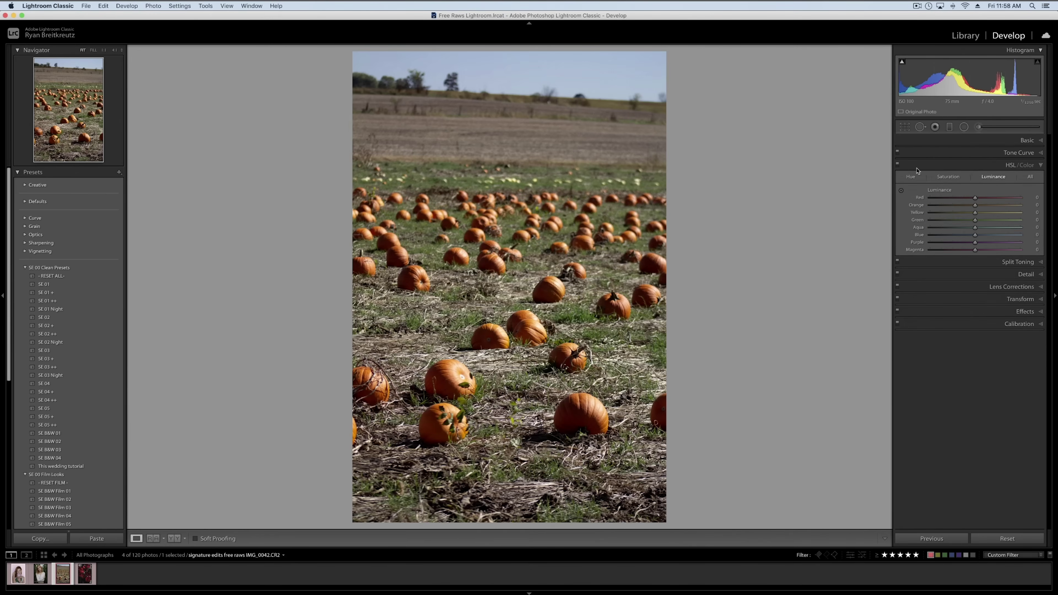
pyautogui.click(911, 179)
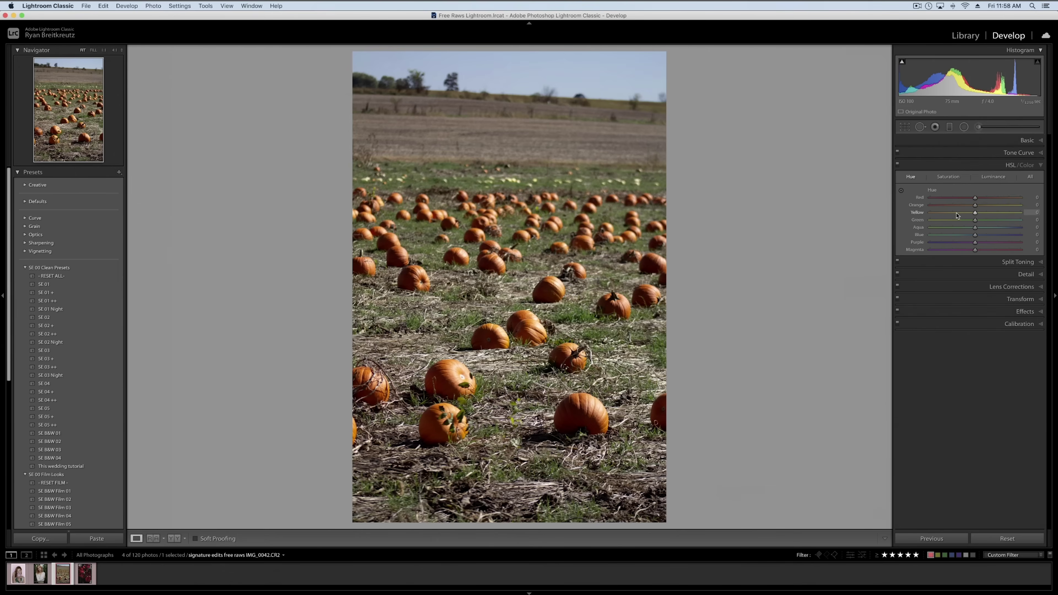
pyautogui.moveTo(958, 206)
pyautogui.mouseDown()
pyautogui.moveTo(943, 207)
pyautogui.moveTo(1008, 209)
pyautogui.moveTo(882, 198)
pyautogui.moveTo(1023, 204)
pyautogui.moveTo(928, 197)
pyautogui.moveTo(979, 218)
pyautogui.moveTo(920, 209)
pyautogui.moveTo(1024, 215)
pyautogui.moveTo(856, 206)
pyautogui.moveTo(1025, 221)
pyautogui.moveTo(927, 211)
pyautogui.moveTo(977, 213)
pyautogui.mouseUp()
# Step: Paint a brush adjustment over the large foreground pumpkin with Auto Mask on and a brush size of 14
pyautogui.click(980, 127)
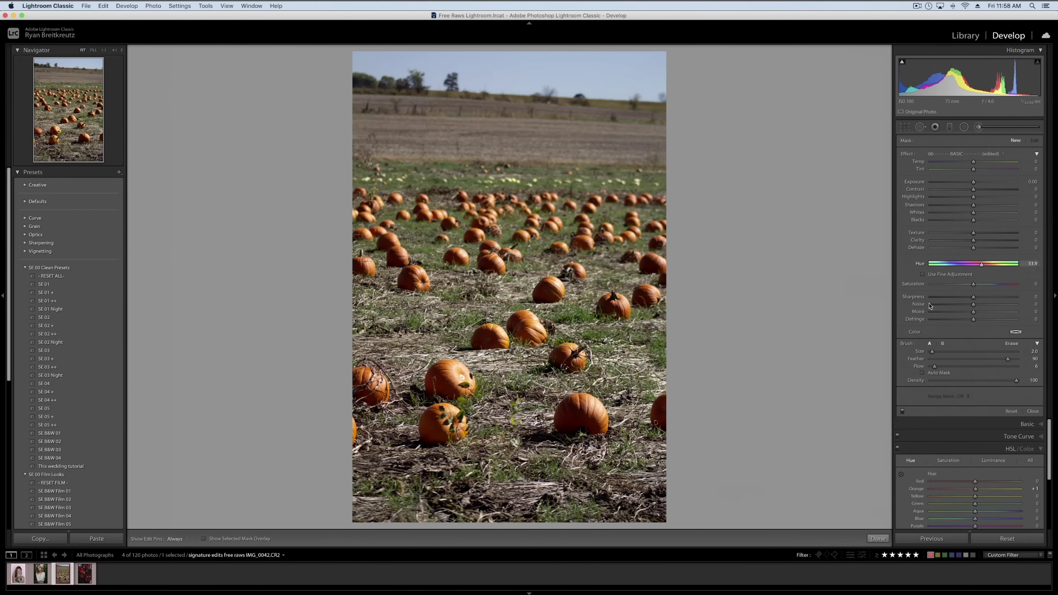
pyautogui.scroll(5, 545, 422)
pyautogui.click(923, 373)
pyautogui.moveTo(544, 435); pyautogui.dragTo(578, 416)
pyautogui.scroll(-3, 577, 416)
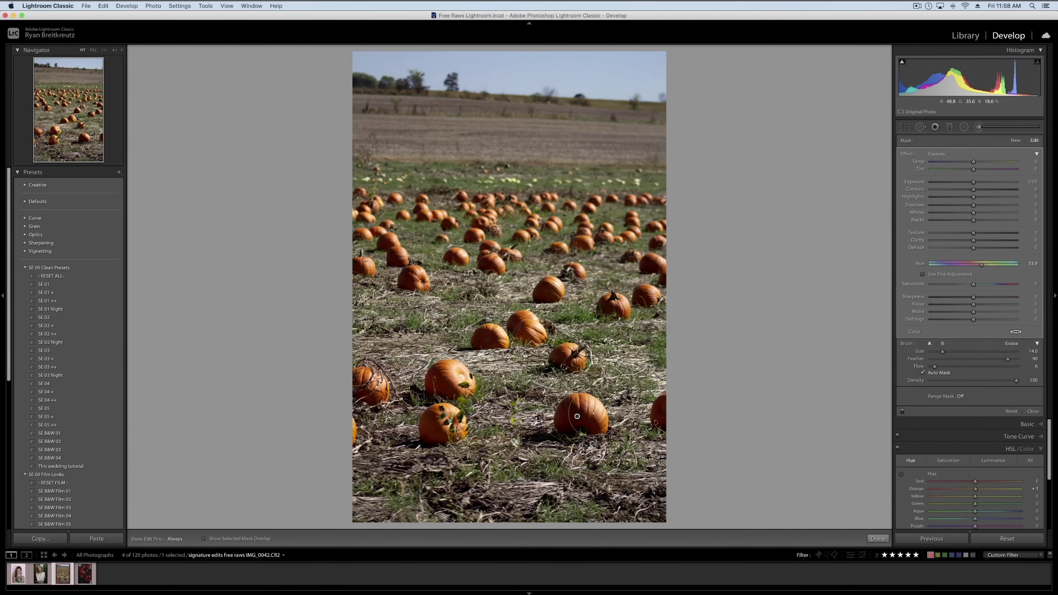
# Step: Inspect the pumpkin's mask overlay and repaint the mask with the brush flow at 100
pyautogui.press('h')
pyautogui.press('o')
pyautogui.press('o')
pyautogui.press('o')
pyautogui.press('o')
pyautogui.press('h')
pyautogui.moveTo(578, 416)
pyautogui.mouseDown()
pyautogui.moveTo(579, 434)
pyautogui.moveTo(584, 412)
pyautogui.moveTo(562, 425)
pyautogui.moveTo(583, 406)
pyautogui.moveTo(571, 413)
pyautogui.moveTo(598, 423)
pyautogui.moveTo(602, 412)
pyautogui.moveTo(577, 417)
pyautogui.mouseUp()
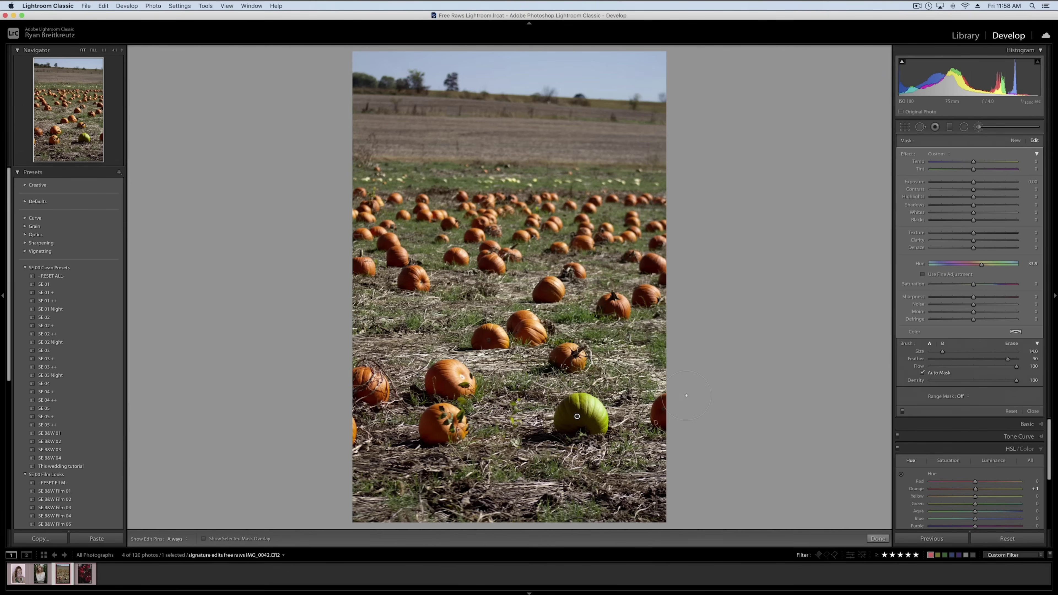
# Step: Set the foreground pumpkin mask's Hue to −180 to turn it blue, and set the HSL orange hue to −3
pyautogui.moveTo(980, 267); pyautogui.dragTo(895, 264)
pyautogui.moveTo(995, 263)
pyautogui.mouseDown()
pyautogui.moveTo(937, 264)
pyautogui.moveTo(956, 263)
pyautogui.mouseUp()
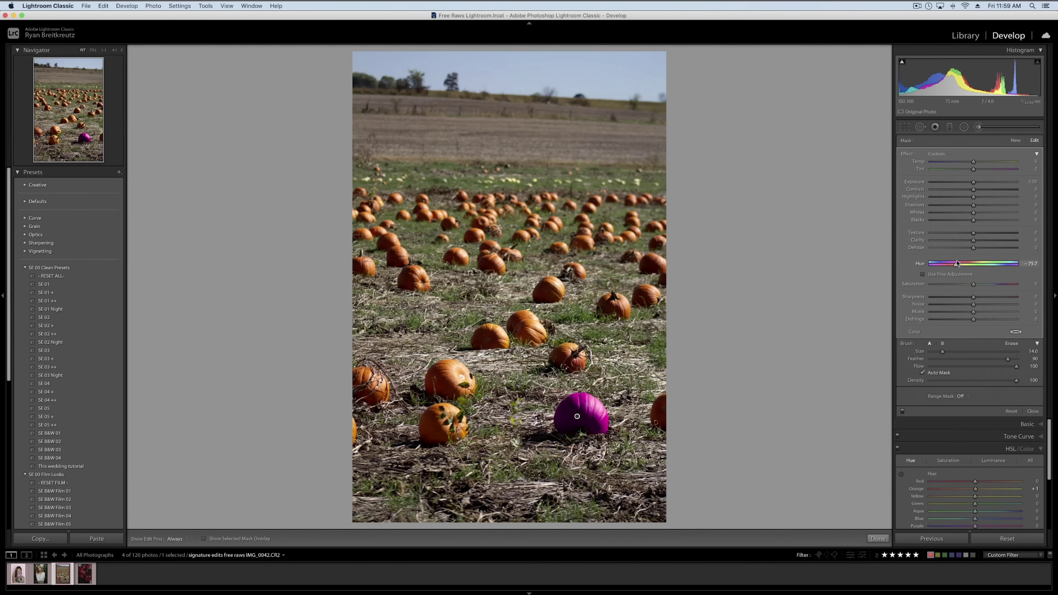
pyautogui.scroll(-3, 967, 460)
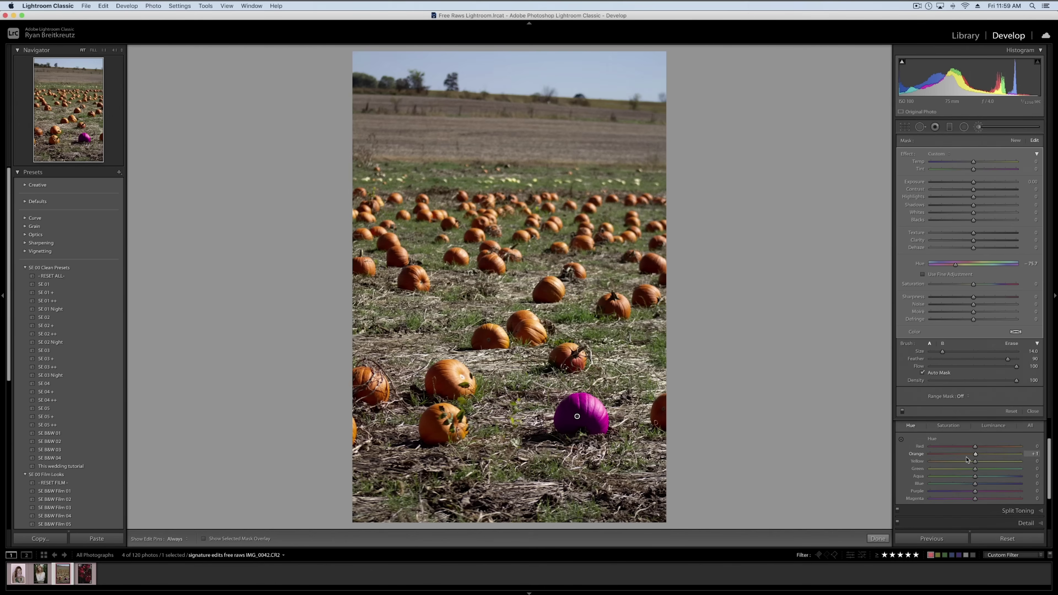
pyautogui.moveTo(973, 457)
pyautogui.mouseDown()
pyautogui.moveTo(906, 458)
pyautogui.moveTo(1012, 455)
pyautogui.moveTo(940, 454)
pyautogui.moveTo(1004, 454)
pyautogui.moveTo(950, 454)
pyautogui.moveTo(992, 456)
pyautogui.mouseUp()
pyautogui.moveTo(955, 266); pyautogui.dragTo(981, 267)
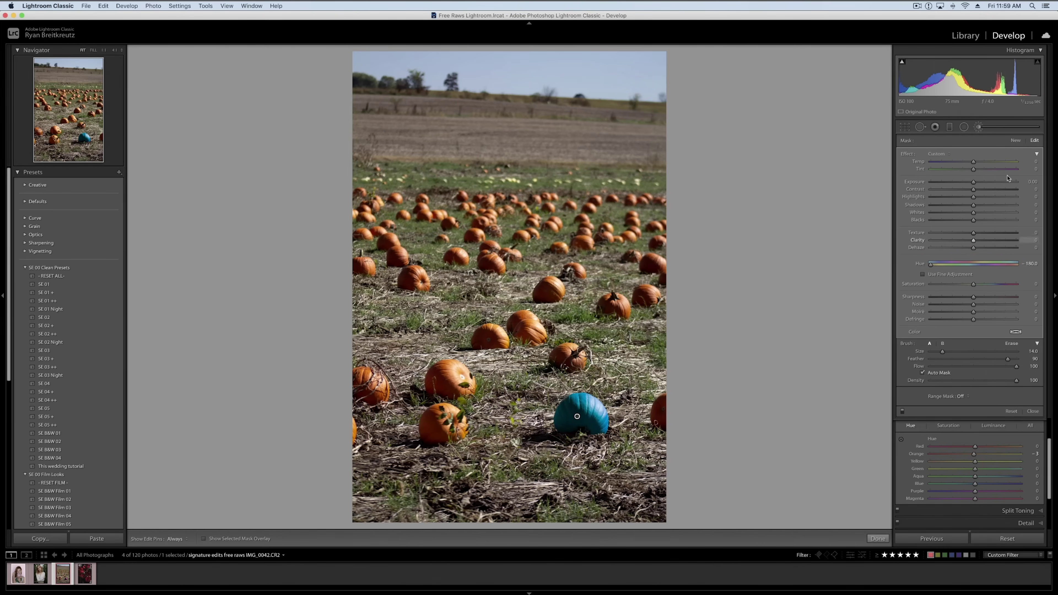
# Step: Create a new brush mask at size 4 on the pumpkin behind the blue one on its left, and turn it purple with Hue
pyautogui.click(1016, 140)
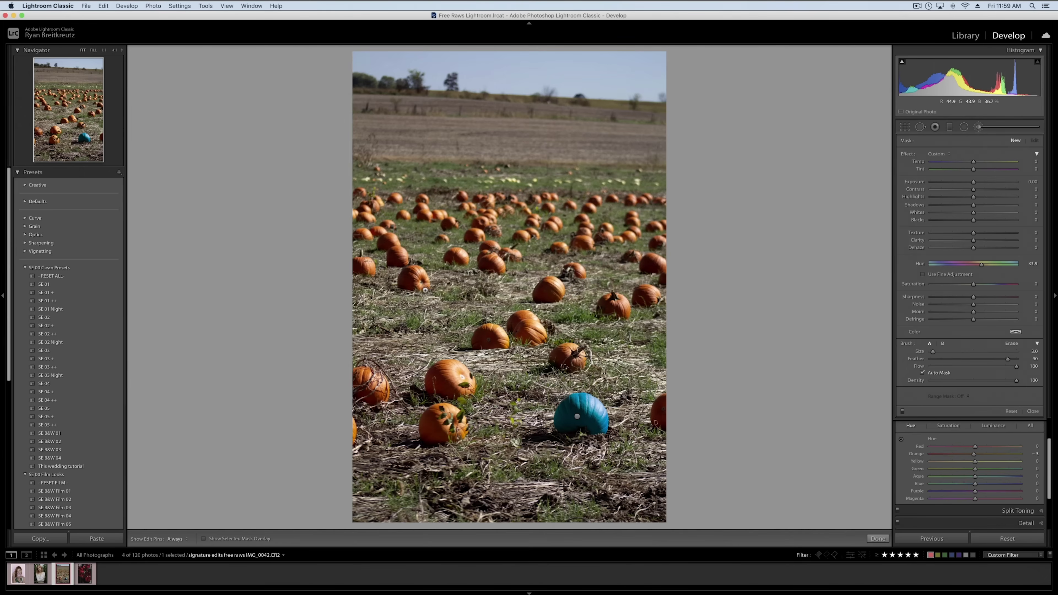
pyautogui.click(417, 272)
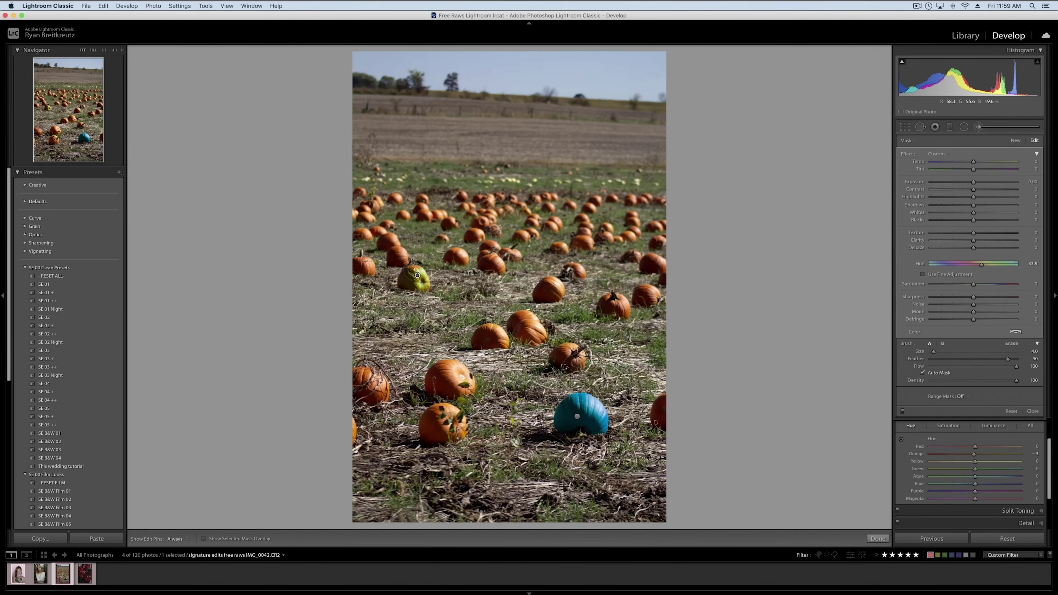
pyautogui.press('h')
pyautogui.press('h')
pyautogui.moveTo(975, 270); pyautogui.dragTo(938, 273)
# Step: Extend the purple mask over the pumpkin to its right with a size 8 brush and set the shared Hue to about −103
pyautogui.click(546, 290)
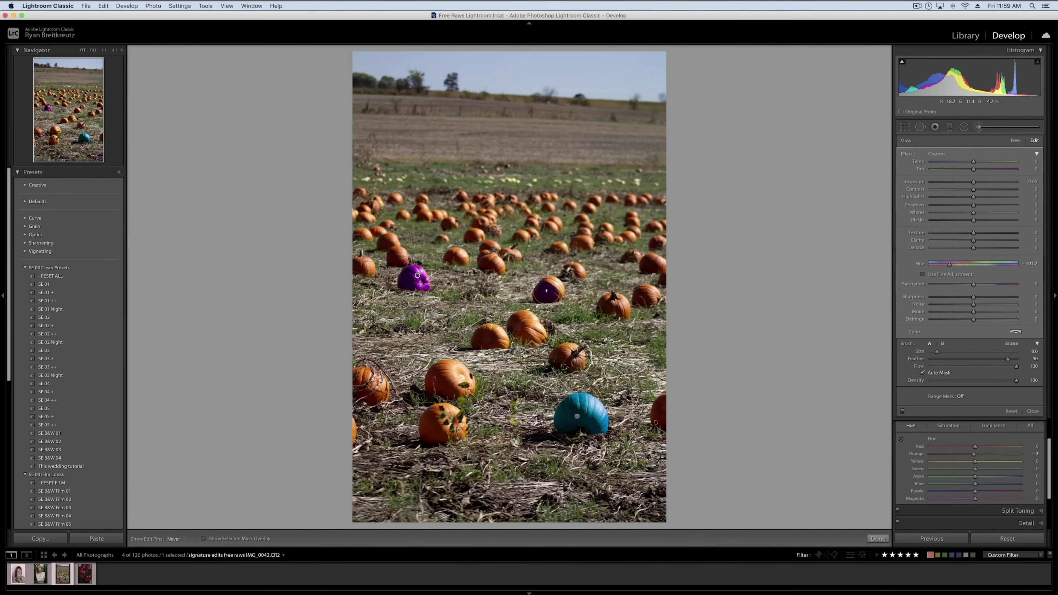
pyautogui.press('h')
pyautogui.press('h')
pyautogui.press('h')
pyautogui.moveTo(983, 264); pyautogui.dragTo(883, 266)
pyautogui.moveTo(1037, 275); pyautogui.dragTo(949, 265)
# Step: Try duplicating the purple pumpkins' brush mask and shifting its Hue toward blue
pyautogui.rightClick(417, 276)
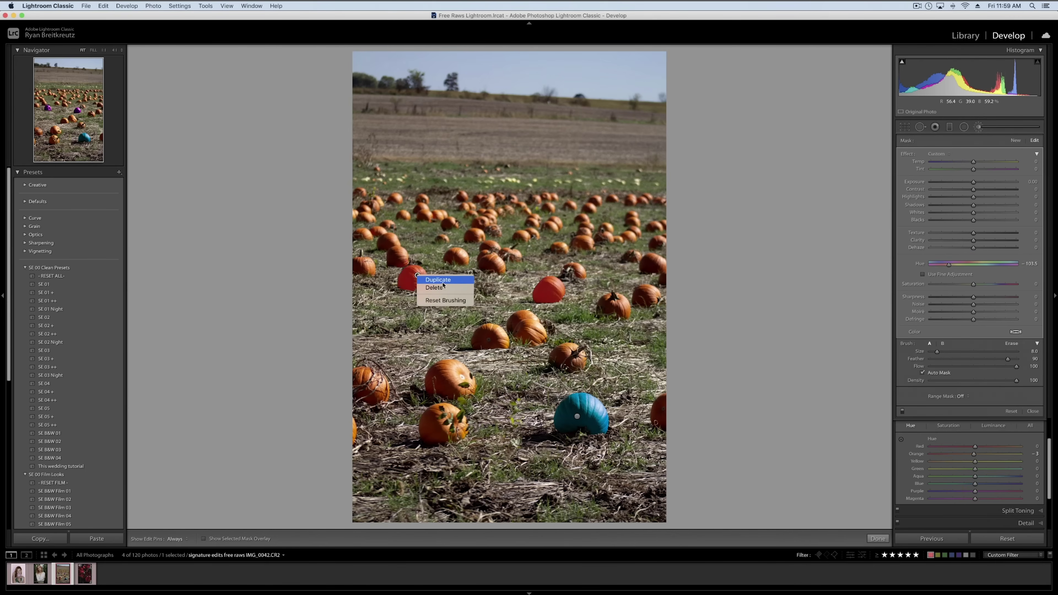
pyautogui.click(443, 282)
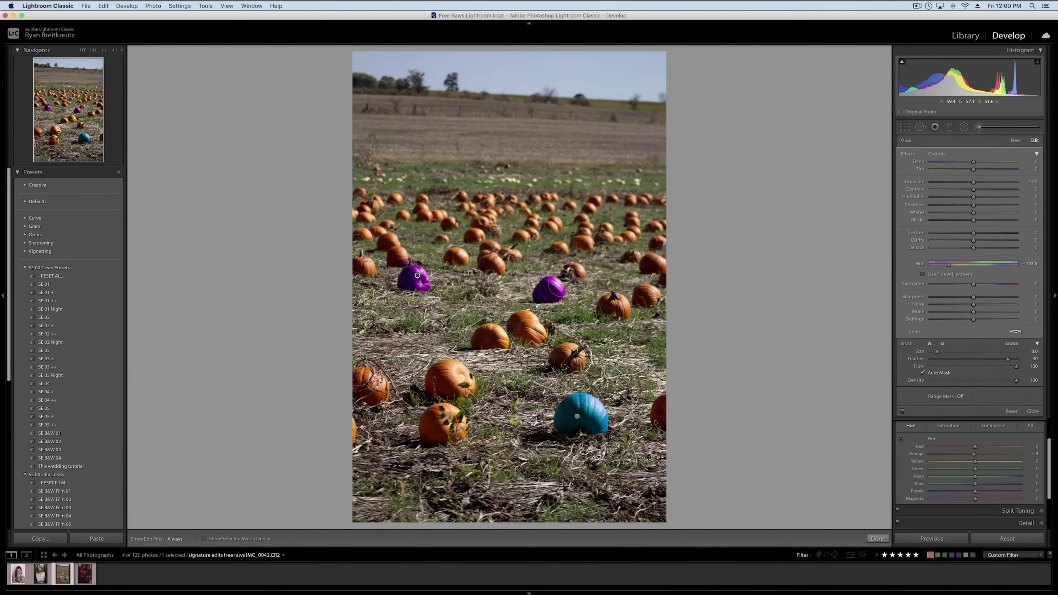
pyautogui.press('alt')
pyautogui.press('h')
pyautogui.press('h')
pyautogui.press('h')
pyautogui.moveTo(960, 264); pyautogui.dragTo(929, 262)
# Step: Reset the pumpkin photo's edits and try shifting the orange hue across the whole cornfield portrait in HSL
pyautogui.click(1019, 539)
pyautogui.click(42, 577)
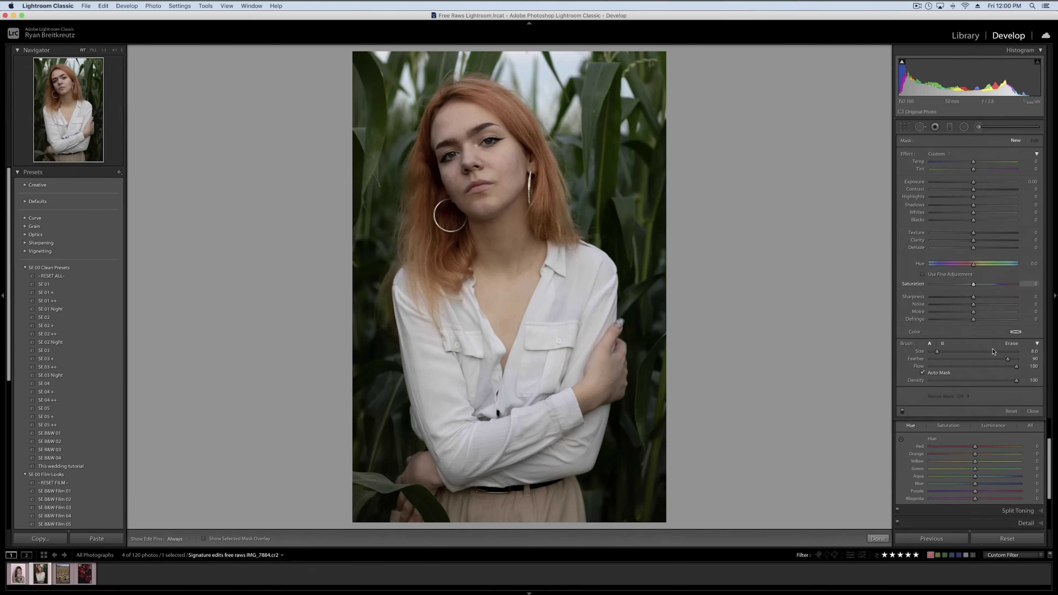
pyautogui.click(1033, 411)
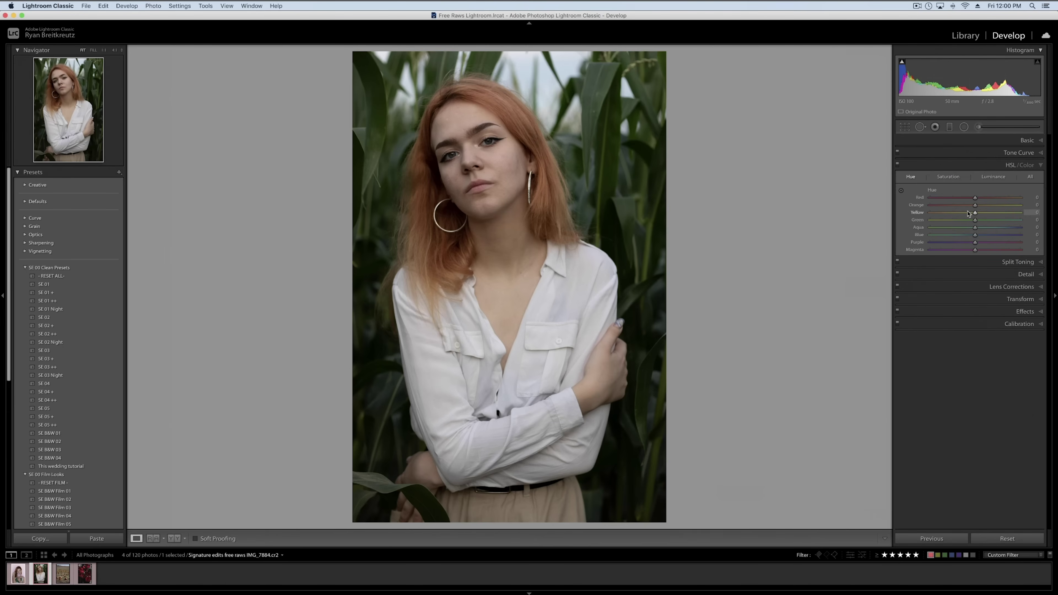
pyautogui.moveTo(960, 207)
pyautogui.mouseDown()
pyautogui.moveTo(933, 205)
pyautogui.moveTo(1012, 206)
pyautogui.moveTo(946, 205)
pyautogui.moveTo(1010, 206)
pyautogui.moveTo(970, 201)
pyautogui.moveTo(981, 205)
pyautogui.mouseUp()
# Step: Try painting an Auto Mask selection over the hair beside the face with a size 20 brush, and delete that mask
pyautogui.click(998, 127)
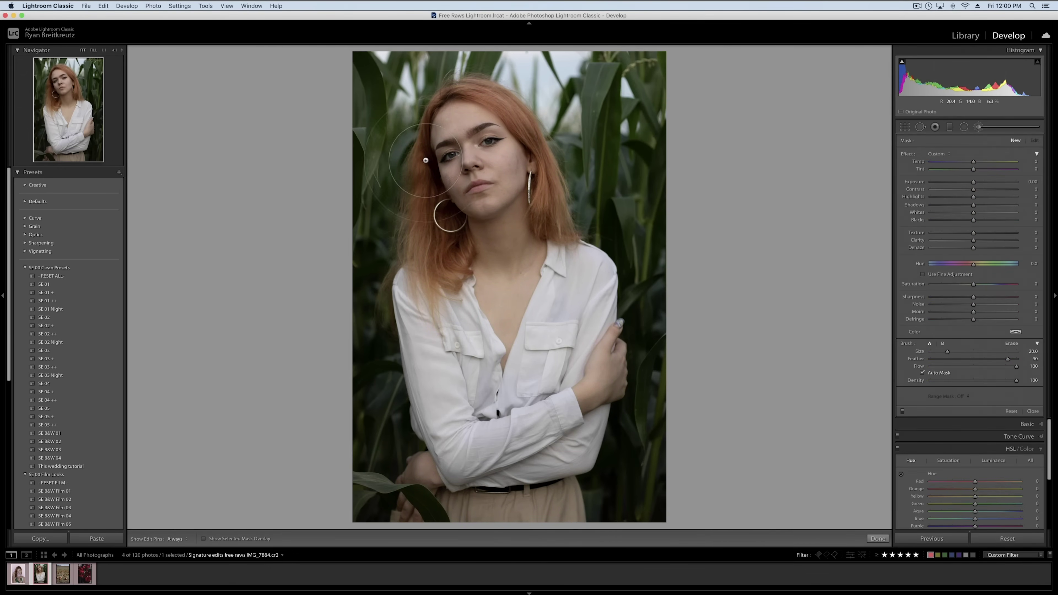
pyautogui.scroll(2, 614, 234)
pyautogui.click(115, 52)
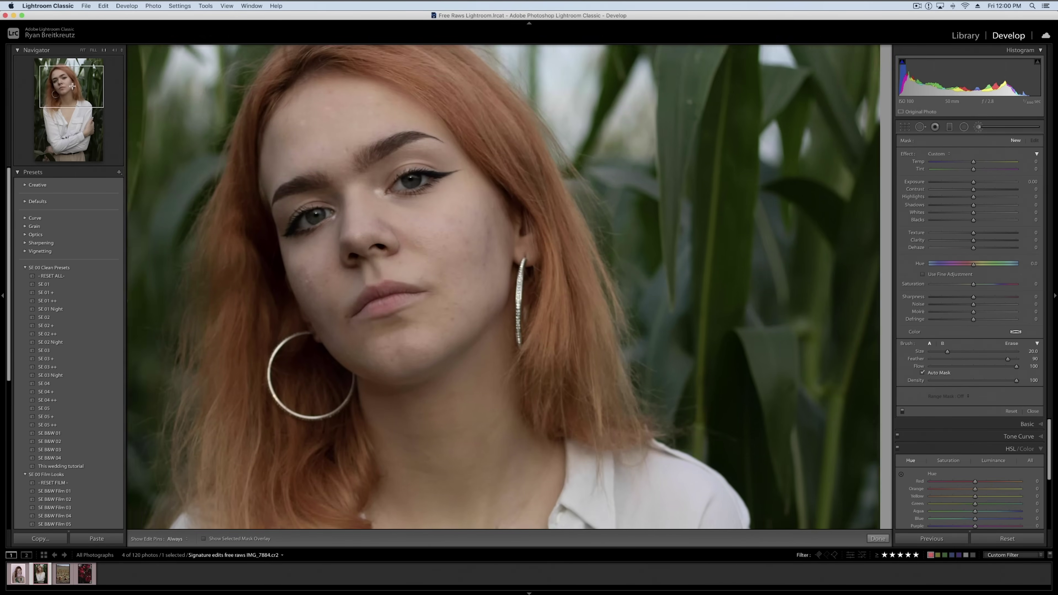
pyautogui.click(61, 110)
pyautogui.moveTo(61, 110); pyautogui.dragTo(61, 97)
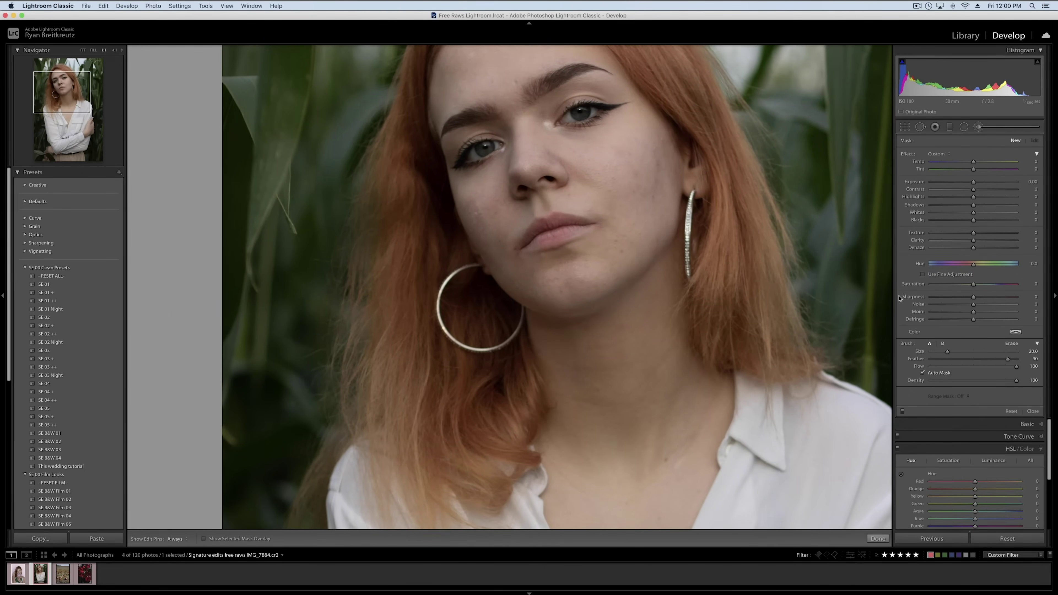
pyautogui.moveTo(388, 220)
pyautogui.mouseDown()
pyautogui.moveTo(367, 236)
pyautogui.moveTo(370, 282)
pyautogui.moveTo(342, 331)
pyautogui.moveTo(321, 412)
pyautogui.moveTo(313, 333)
pyautogui.moveTo(333, 341)
pyautogui.mouseUp()
pyautogui.press('o')
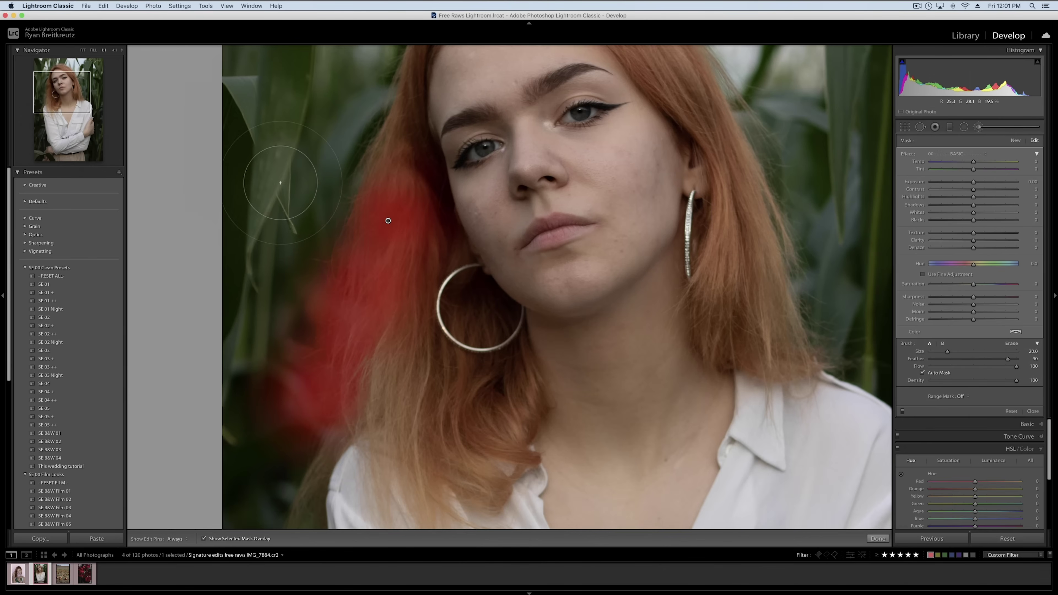
pyautogui.press('Return')
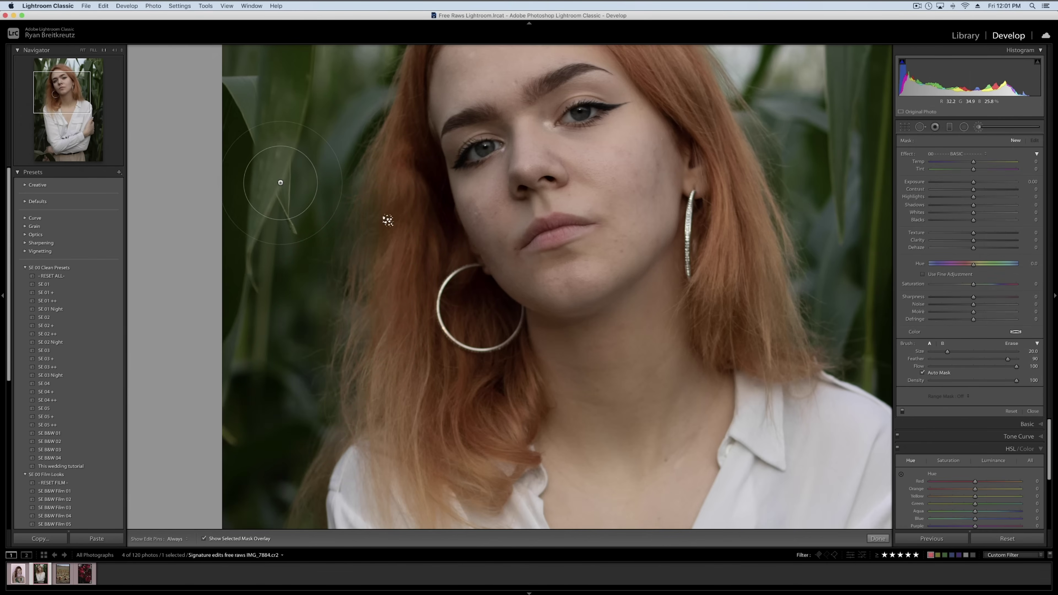
pyautogui.click(83, 52)
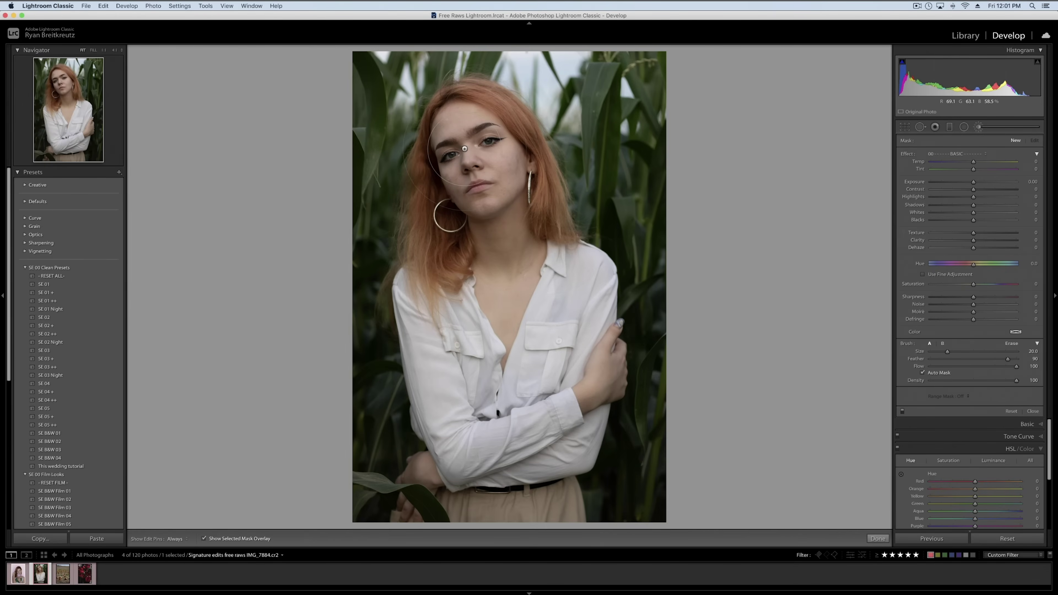
# Step: Paint a new Auto Mask brush selection over the skin of the chest, neck and face at size 20
pyautogui.click(504, 305)
pyautogui.press('o')
pyautogui.press('o')
pyautogui.moveTo(505, 257)
pyautogui.mouseDown()
pyautogui.moveTo(495, 169)
pyautogui.moveTo(462, 116)
pyautogui.moveTo(437, 138)
pyautogui.moveTo(433, 167)
pyautogui.moveTo(459, 195)
pyautogui.mouseUp()
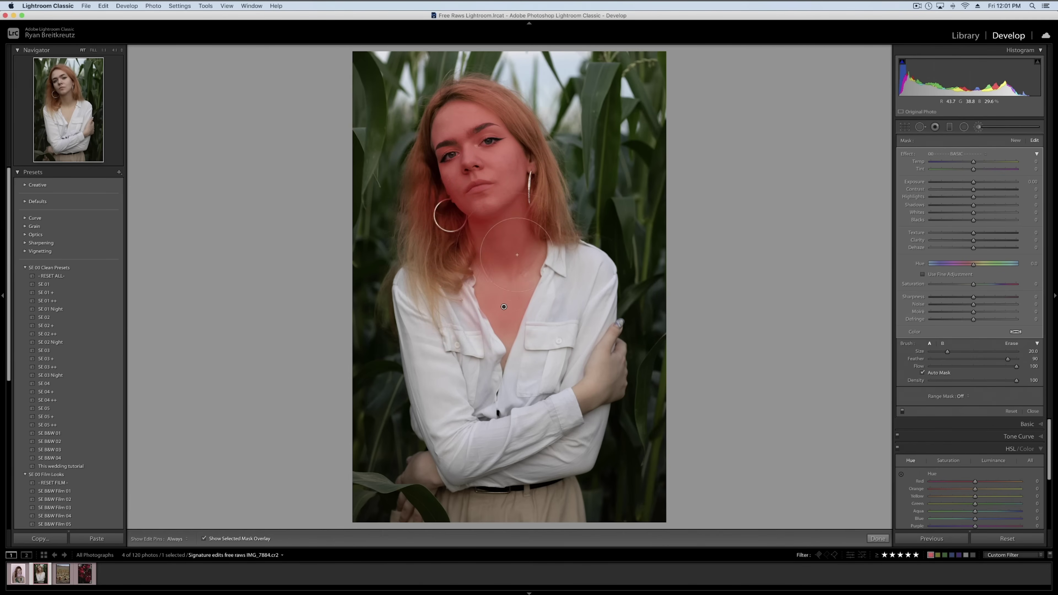
# Step: Erase the skin mask's spill from the hair and background around the head, and hide the mask overlay
pyautogui.press('alt')
pyautogui.press('h')
pyautogui.scroll(-6, 437, 217)
pyautogui.moveTo(433, 193)
pyautogui.mouseDown()
pyautogui.moveTo(455, 252)
pyautogui.moveTo(410, 153)
pyautogui.mouseUp()
pyautogui.press('h')
pyautogui.scroll(3, 547, 111)
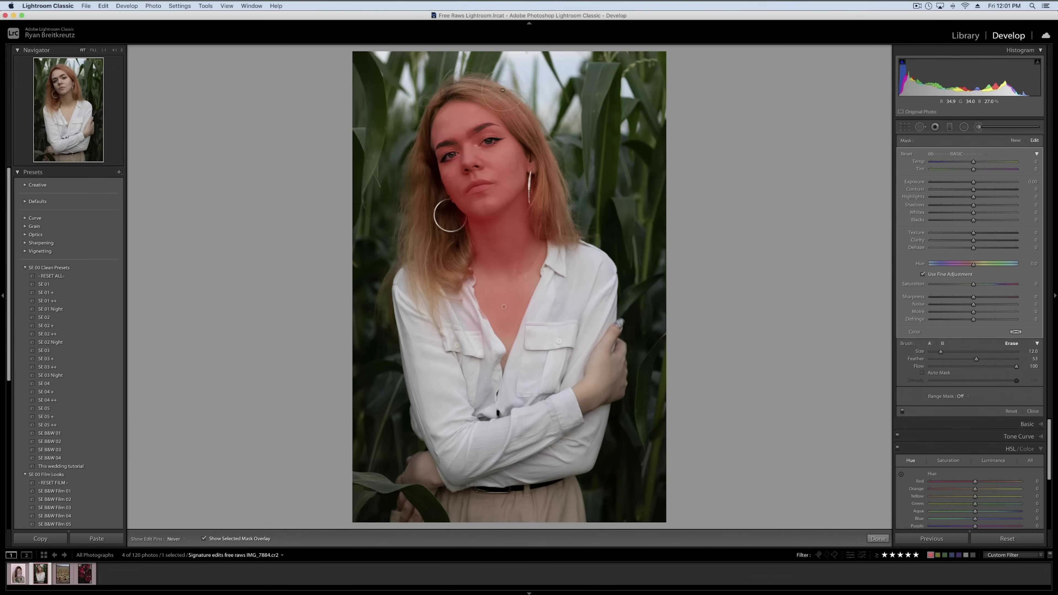
pyautogui.press('alt')
pyautogui.press('o')
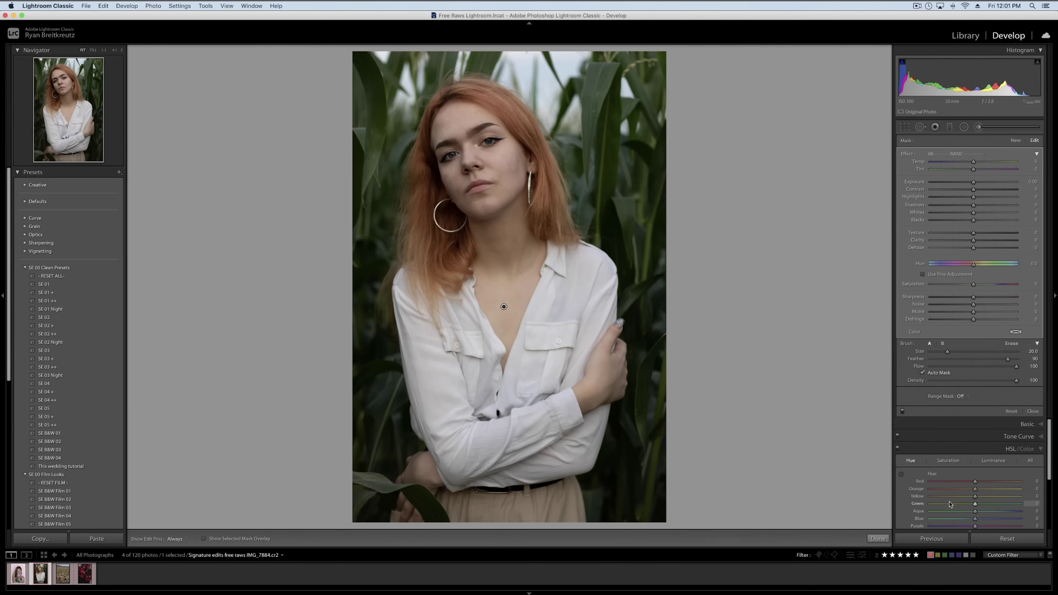
# Step: Set the HSL orange hue to −57 to redden the hair, and raise the skin mask's Hue to bring the skin back from pink
pyautogui.moveTo(943, 491)
pyautogui.mouseDown()
pyautogui.moveTo(927, 491)
pyautogui.moveTo(1009, 491)
pyautogui.moveTo(932, 490)
pyautogui.mouseUp()
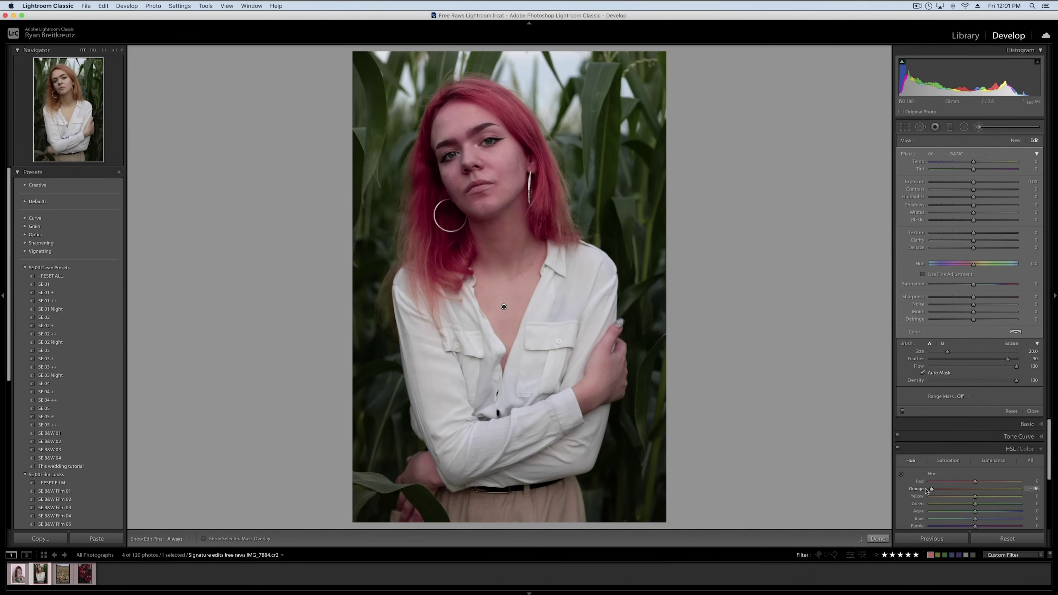
pyautogui.click(941, 491)
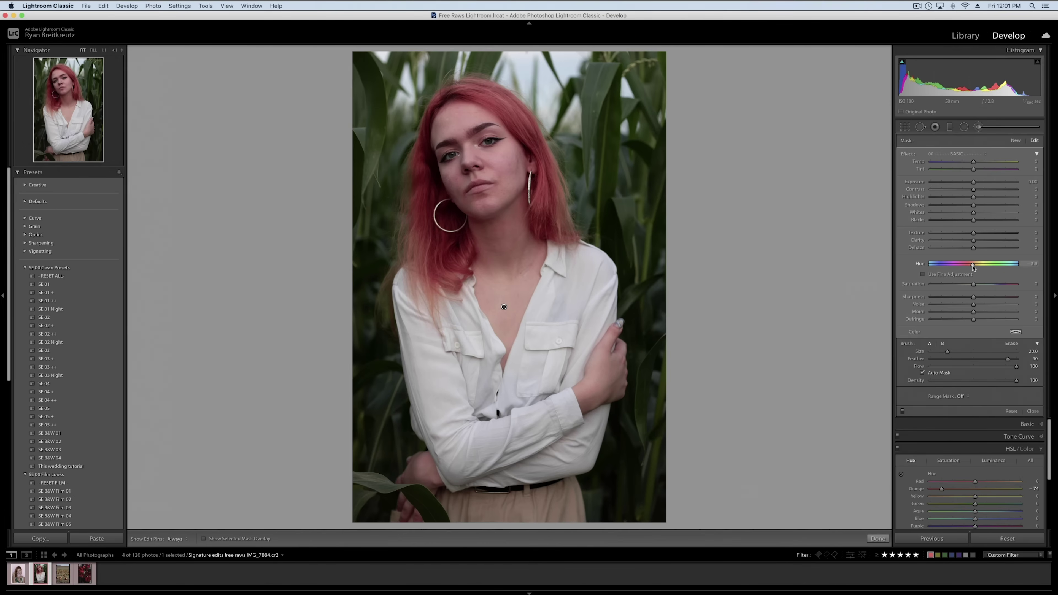
pyautogui.moveTo(976, 267); pyautogui.dragTo(980, 266)
pyautogui.press('h')
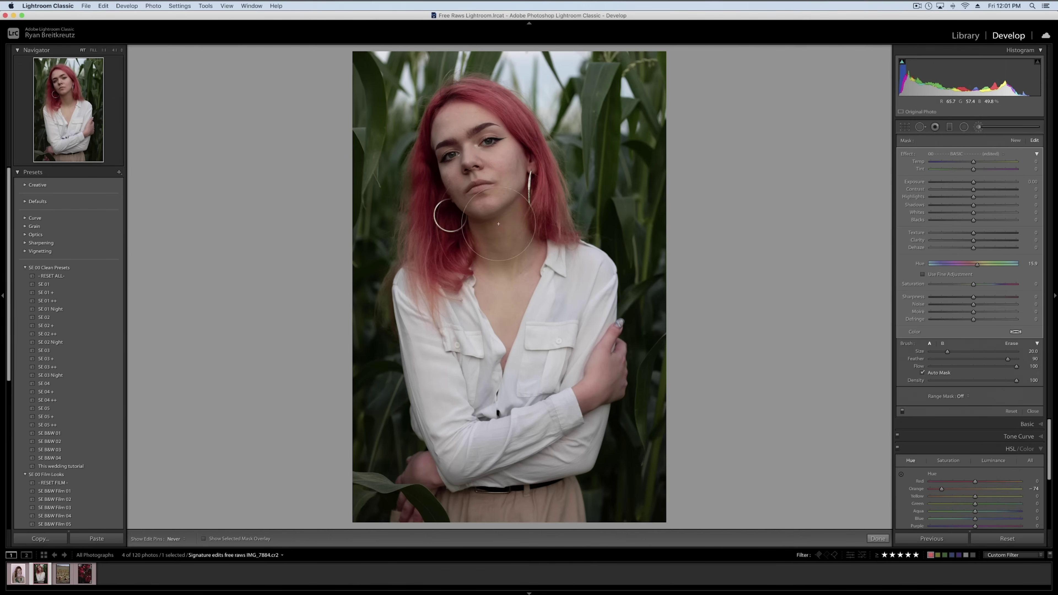
pyautogui.press('h')
pyautogui.moveTo(941, 489); pyautogui.dragTo(949, 490)
# Step: Delete the skin mask and reset all edits on the portrait
pyautogui.press('Delete')
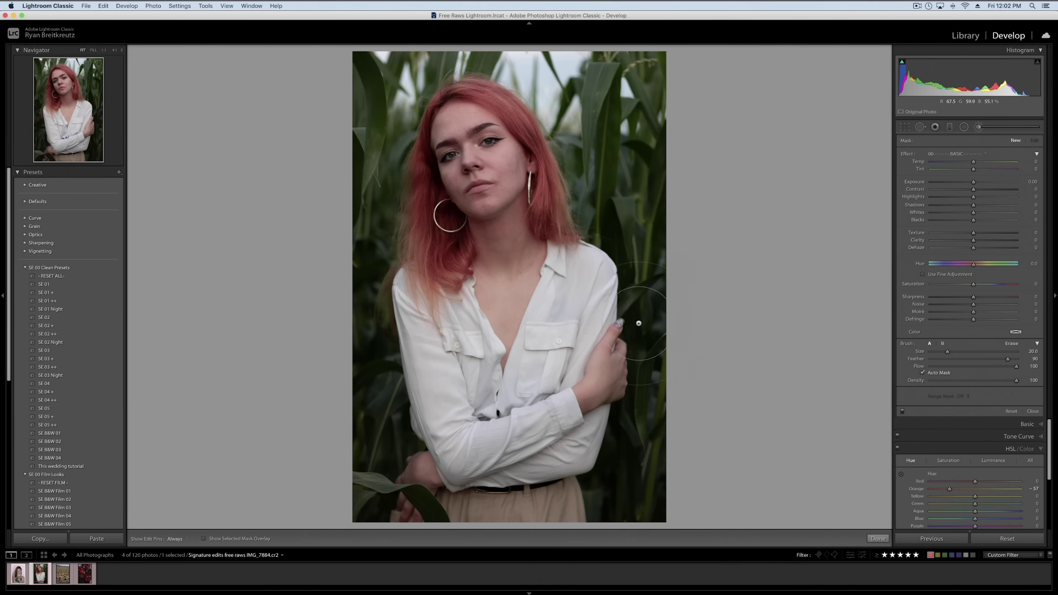
pyautogui.click(1008, 539)
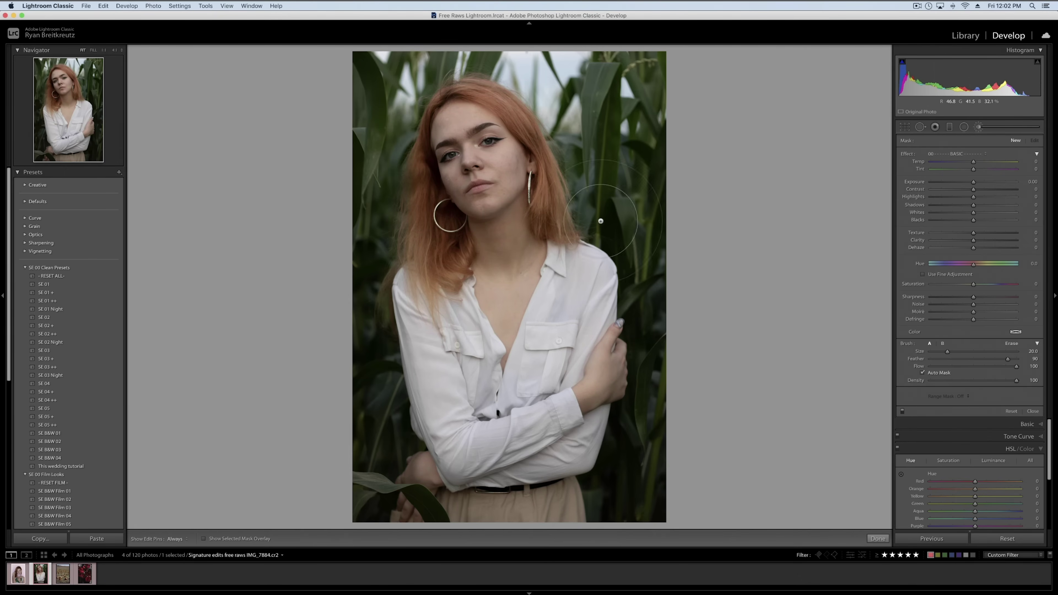
# Step: Open the portrait with the pink rose, close the brush adjustments and try different HSL magenta hues on the photo
pyautogui.press('Left')
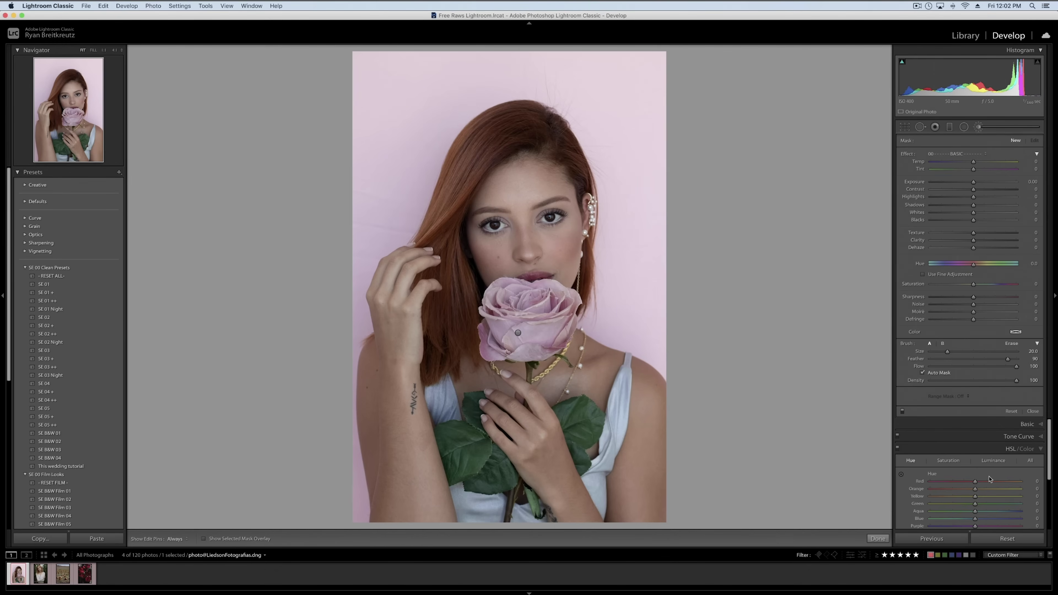
pyautogui.click(1033, 411)
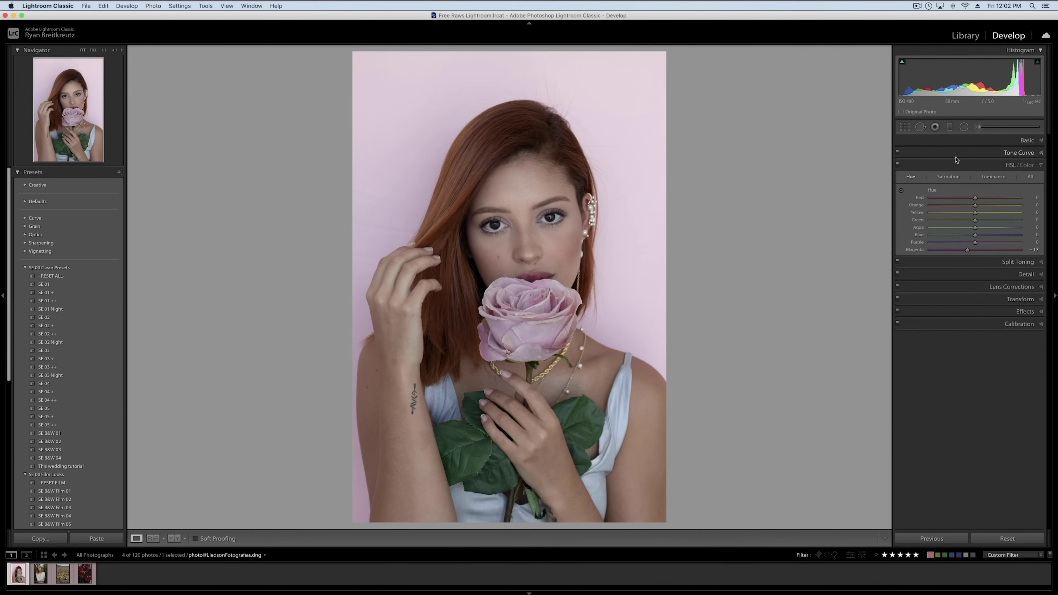
pyautogui.moveTo(967, 249); pyautogui.dragTo(1043, 252)
pyautogui.moveTo(954, 250); pyautogui.dragTo(998, 250)
# Step: Select the existing brush mask on the rose and show its mask overlay
pyautogui.click(979, 127)
pyautogui.click(518, 332)
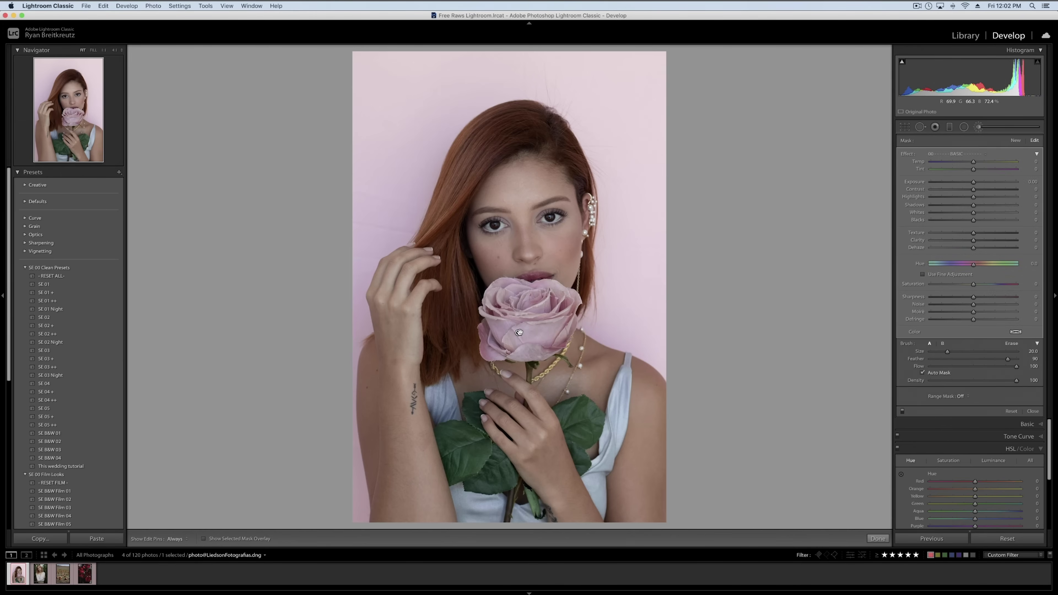
pyautogui.press('o')
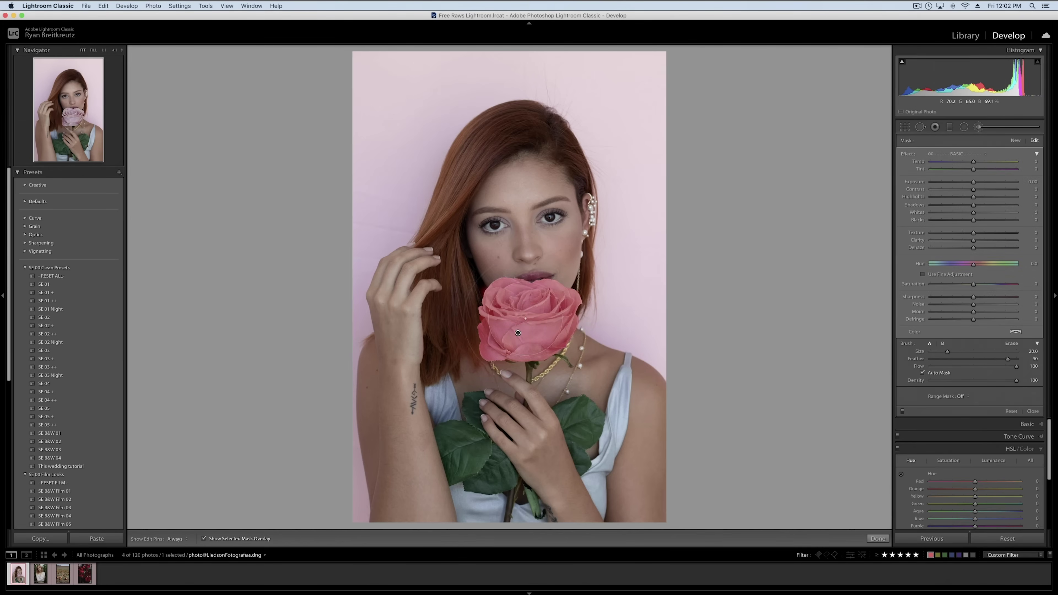
# Step: Examine the rose mask's coverage up close along the petal edges, hide the mask overlay and return to the full photo
pyautogui.click(114, 51)
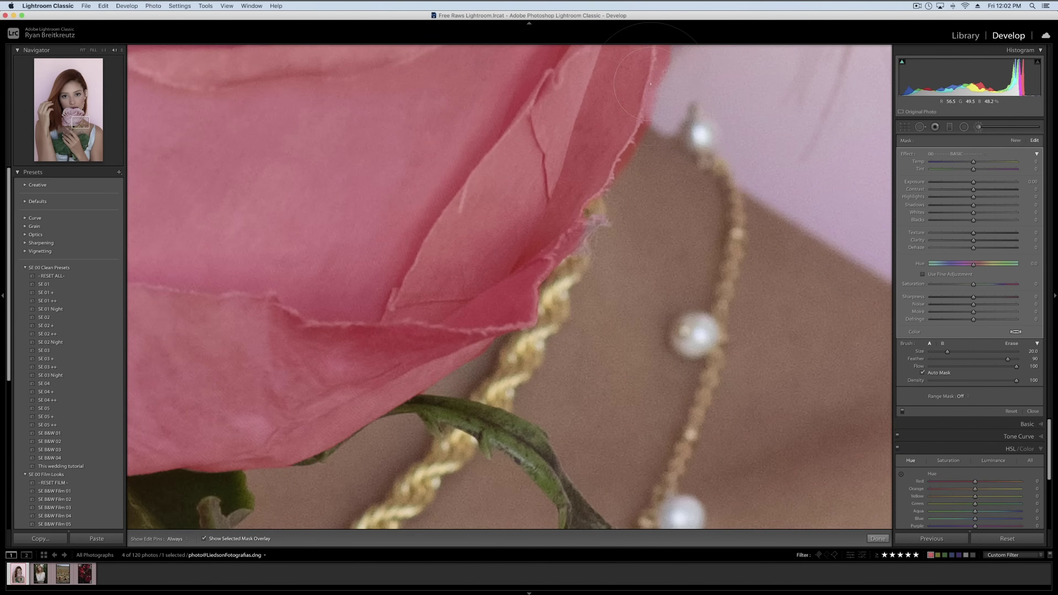
pyautogui.press('alt')
pyautogui.press('h')
pyautogui.press('h')
pyautogui.moveTo(233, 187); pyautogui.dragTo(740, 454)
pyautogui.press('o')
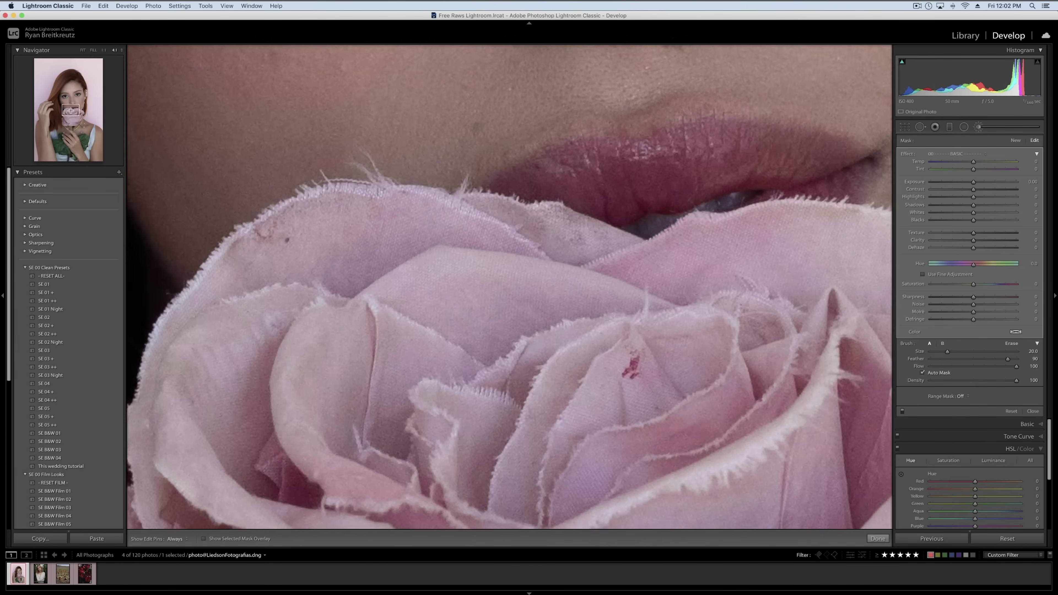
pyautogui.moveTo(276, 185); pyautogui.dragTo(264, 145)
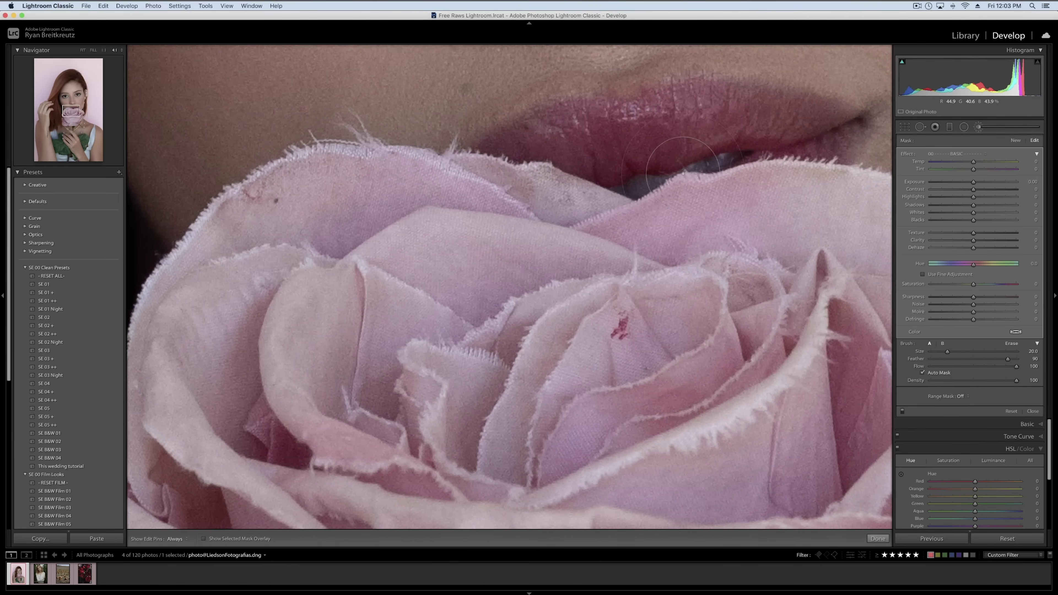
pyautogui.moveTo(75, 113); pyautogui.dragTo(79, 113)
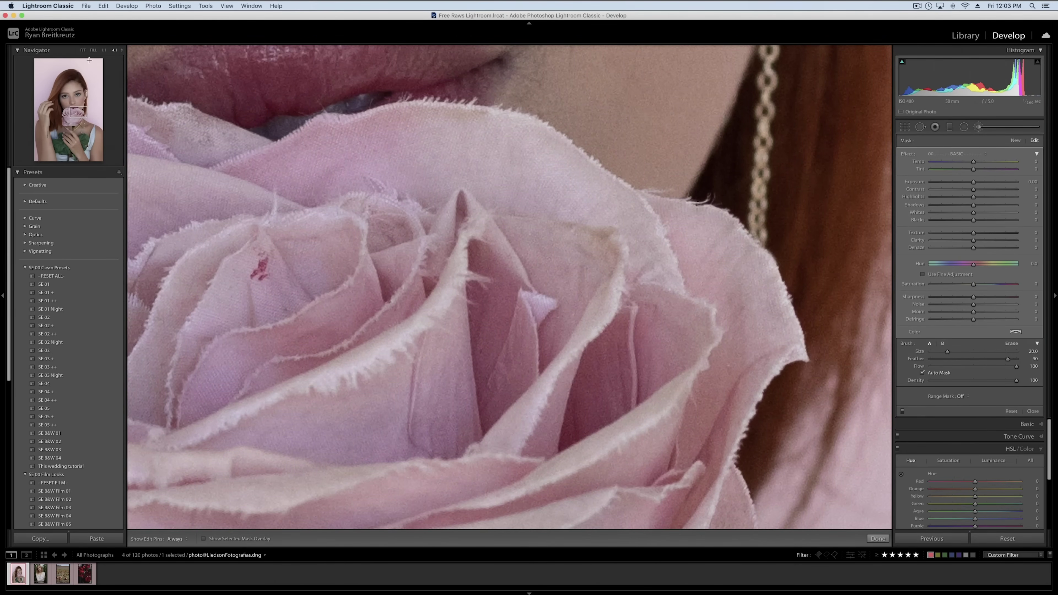
pyautogui.click(82, 50)
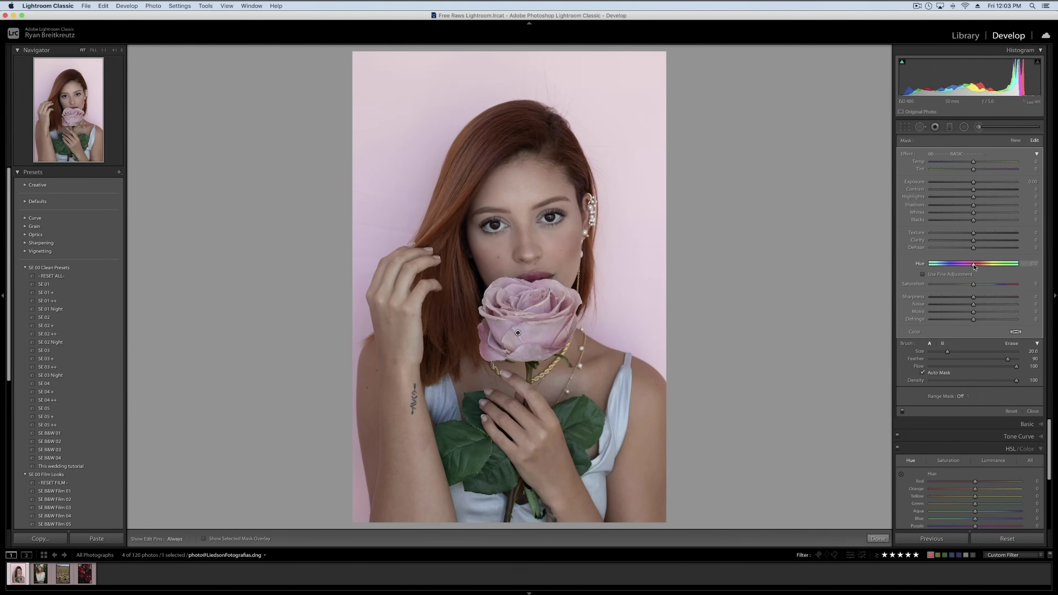
# Step: Shift the rose mask's Hue across its range and set it to 180 to turn the rose green
pyautogui.moveTo(975, 267)
pyautogui.mouseDown()
pyautogui.moveTo(958, 267)
pyautogui.moveTo(994, 268)
pyautogui.moveTo(934, 267)
pyautogui.moveTo(1019, 267)
pyautogui.mouseUp()
pyautogui.moveTo(886, 263); pyautogui.dragTo(1045, 271)
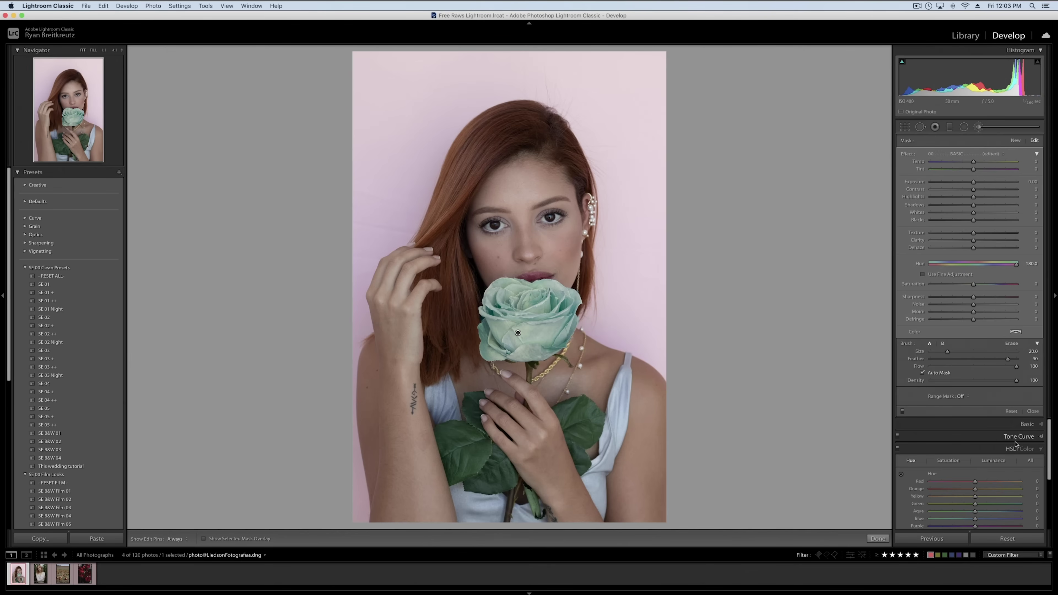
# Step: Set the photo's HSL yellow luminance to −39
pyautogui.click(993, 462)
pyautogui.scroll(-2, 973, 498)
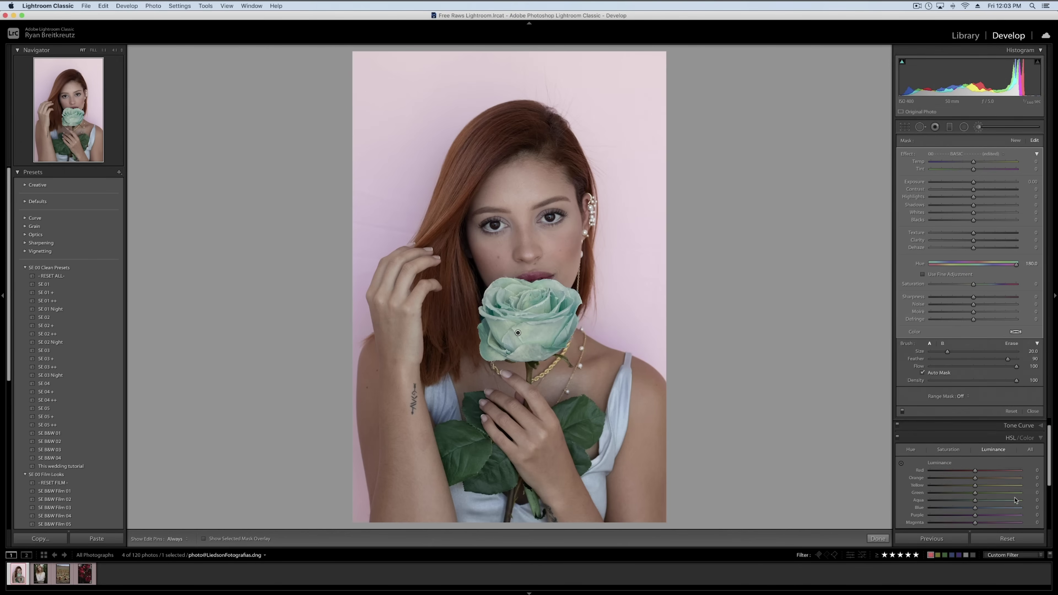
pyautogui.moveTo(975, 482); pyautogui.dragTo(959, 482)
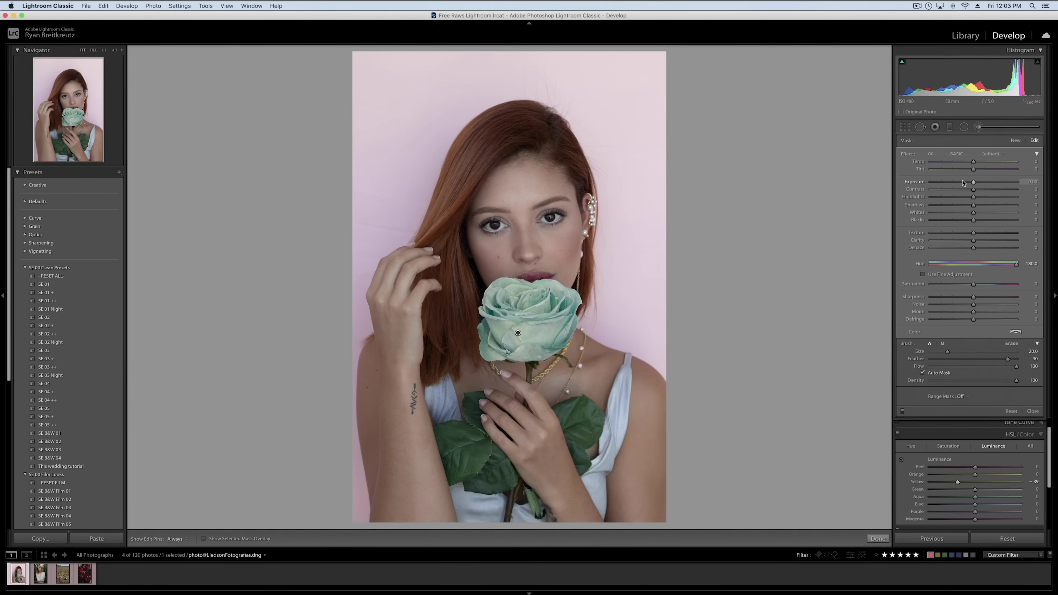
# Step: Try darkening the green rose with lower Exposure and Contrast at 100, and reset the mask's sliders
pyautogui.moveTo(972, 184); pyautogui.dragTo(966, 184)
pyautogui.moveTo(956, 185); pyautogui.dragTo(961, 184)
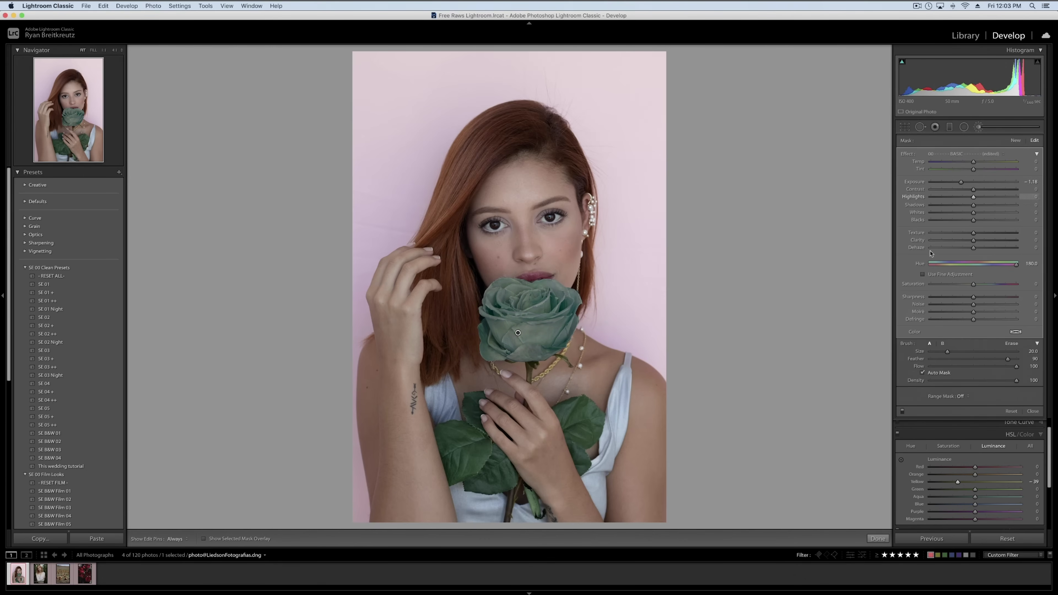
pyautogui.moveTo(962, 183); pyautogui.dragTo(1021, 190)
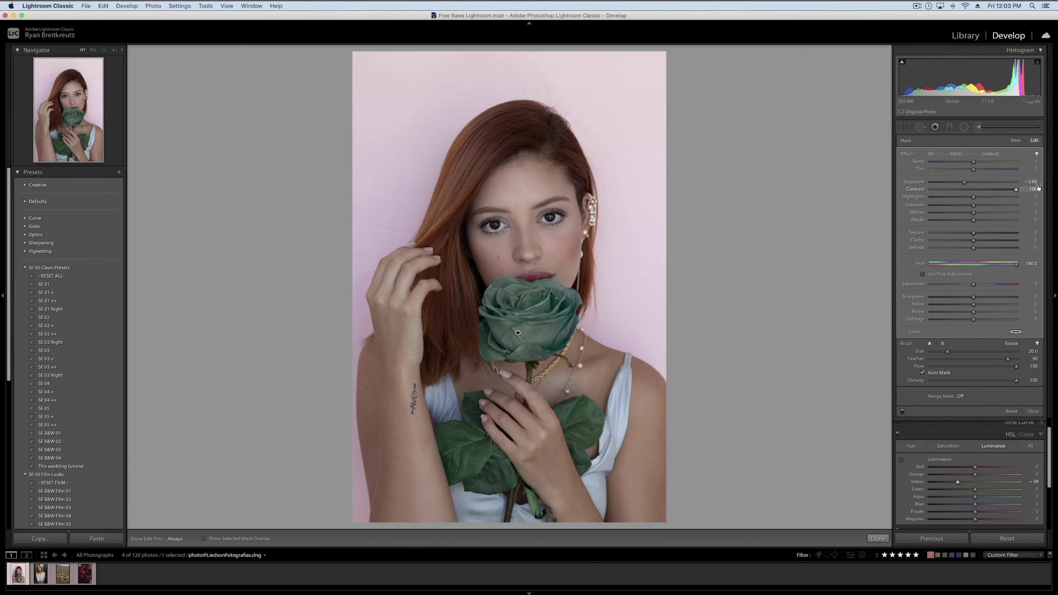
pyautogui.moveTo(975, 197); pyautogui.dragTo(964, 222)
pyautogui.press('alt')
pyautogui.keyDown('alt'); pyautogui.click(906, 153); pyautogui.keyUp('alt')
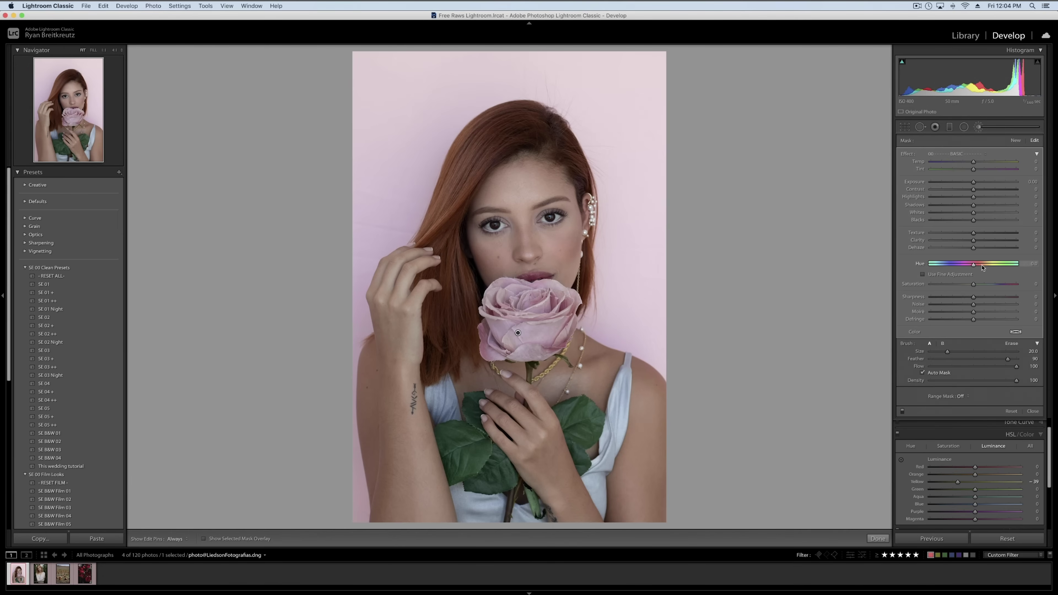
# Step: Try a small Hue shift on the rose mask, reset it, and tint the rose with a saturated red mask colour
pyautogui.moveTo(974, 268)
pyautogui.mouseDown()
pyautogui.moveTo(996, 267)
pyautogui.moveTo(933, 266)
pyautogui.moveTo(984, 267)
pyautogui.moveTo(950, 267)
pyautogui.moveTo(977, 268)
pyautogui.moveTo(952, 268)
pyautogui.moveTo(962, 267)
pyautogui.mouseUp()
pyautogui.doubleClick(964, 267)
pyautogui.click(1016, 333)
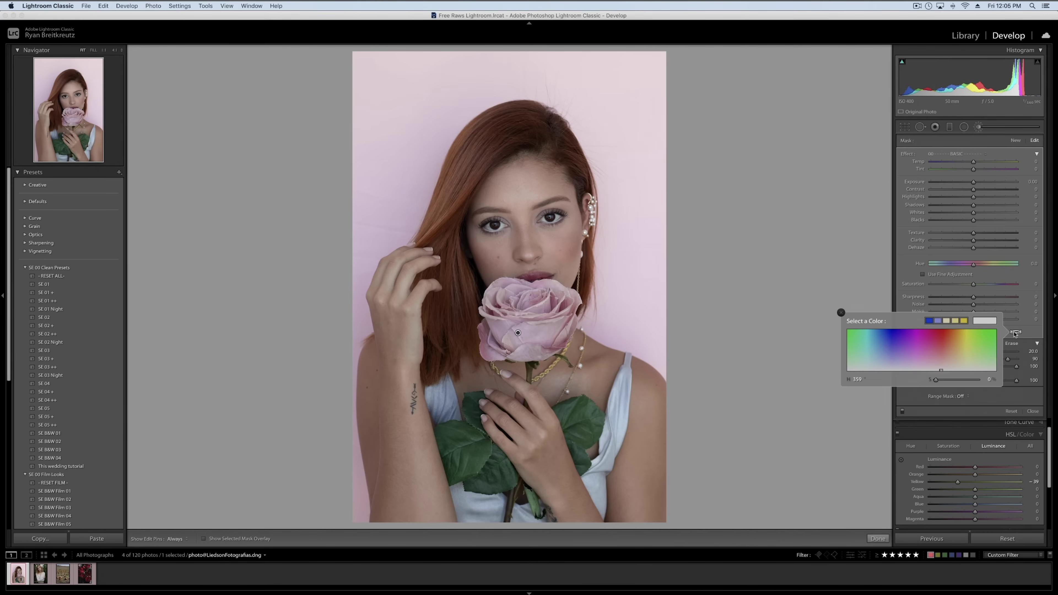
pyautogui.moveTo(949, 333); pyautogui.dragTo(975, 344)
pyautogui.click(940, 337)
pyautogui.moveTo(943, 337); pyautogui.dragTo(943, 334)
pyautogui.click(841, 313)
# Step: Deepen the red rose by setting the mask's Exposure to −1.54, Contrast to 65, Whites to 100 and Blacks to −17
pyautogui.moveTo(974, 185)
pyautogui.mouseDown()
pyautogui.moveTo(957, 188)
pyautogui.moveTo(1012, 190)
pyautogui.moveTo(1001, 191)
pyautogui.mouseUp()
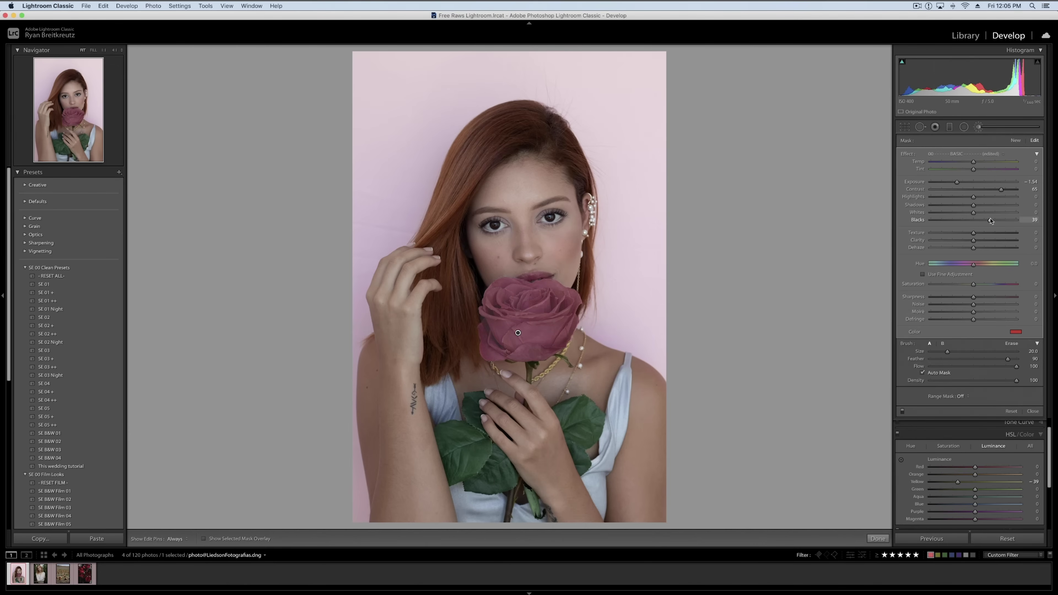
pyautogui.scroll(-3, 990, 221)
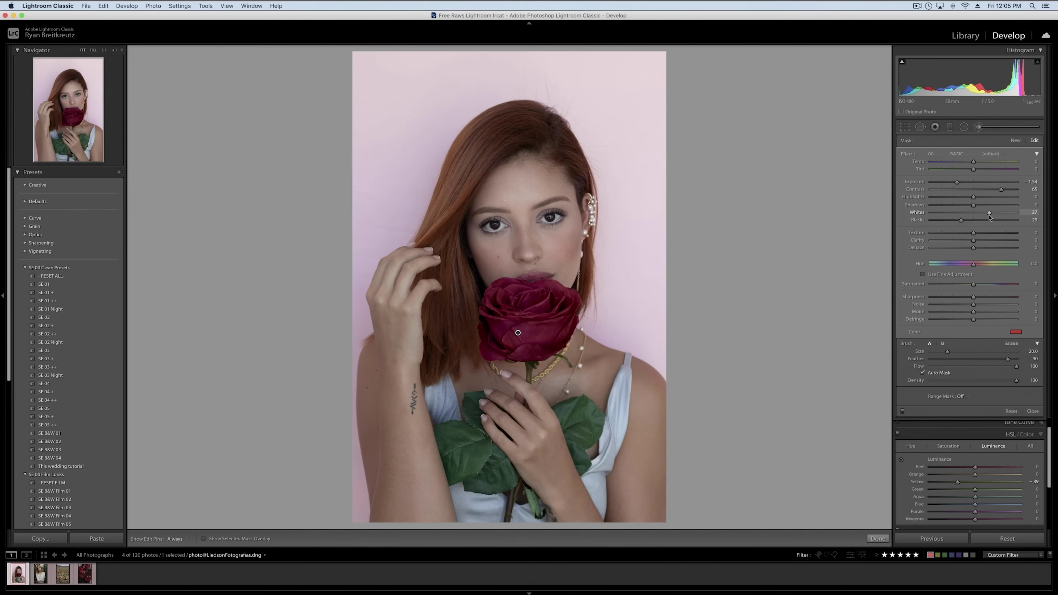
pyautogui.scroll(2, 991, 220)
pyautogui.moveTo(1005, 213); pyautogui.dragTo(1018, 213)
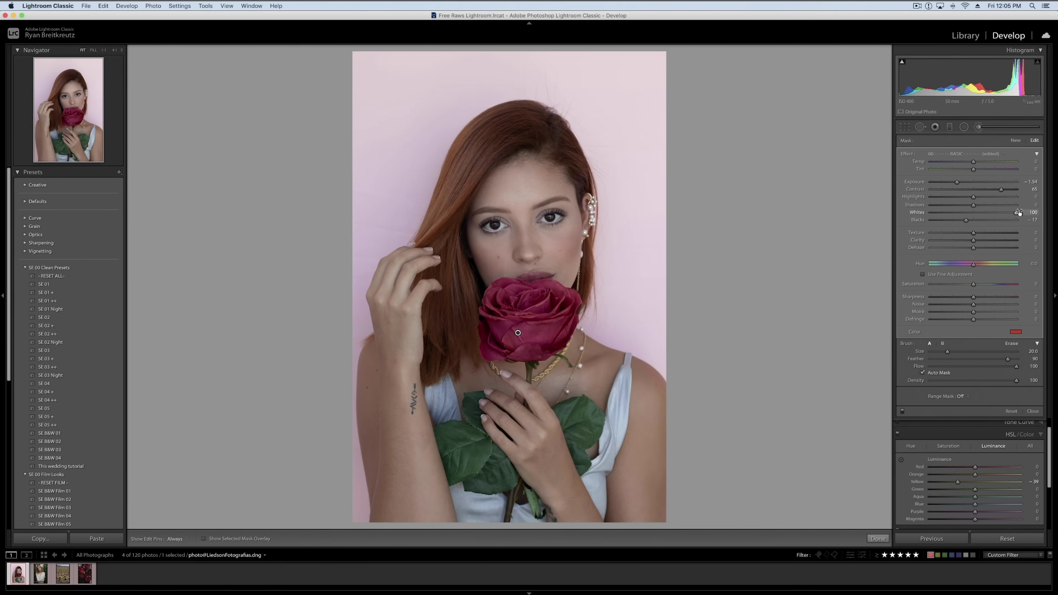
# Step: Set the rose mask's Exposure to −1.75 and Highlights to 49, and compare with the original by deleting and restoring the mask
pyautogui.moveTo(958, 185); pyautogui.dragTo(995, 200)
pyautogui.press('Delete')
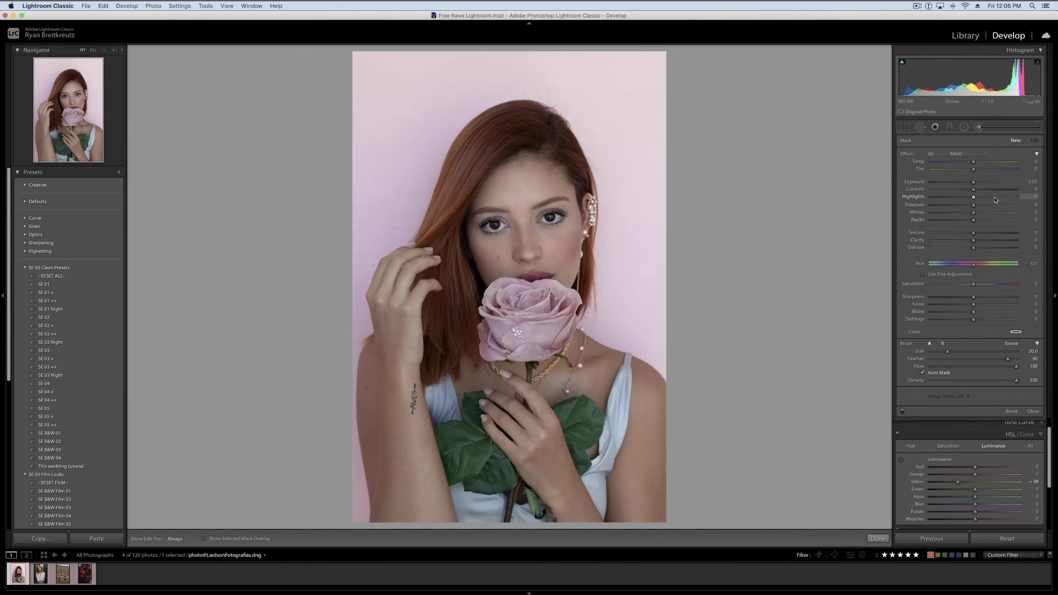
pyautogui.press('super+z')
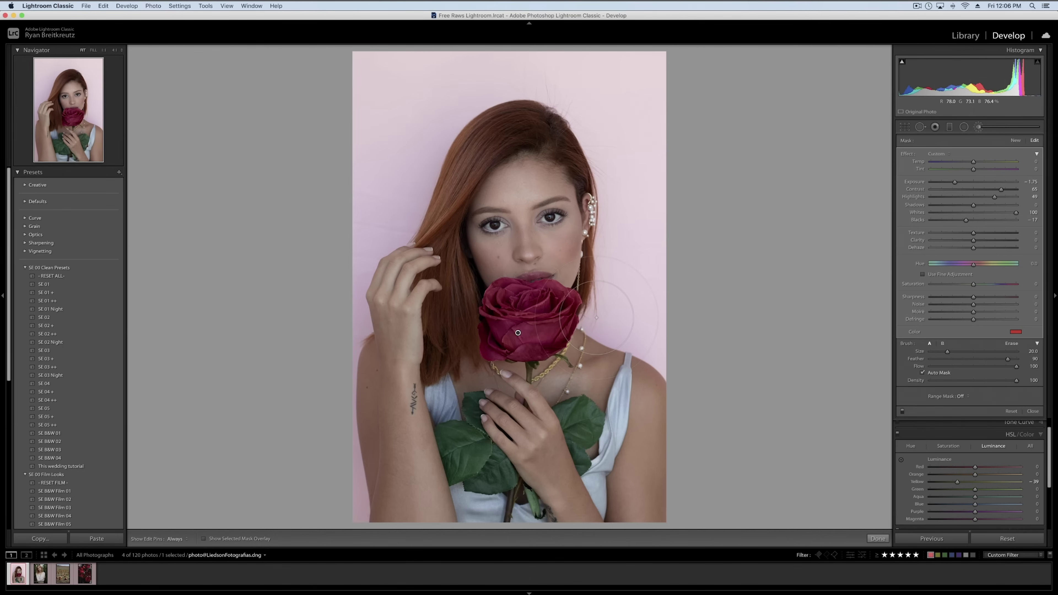
# Step: Switch to Chrome, look over the red rose photos on Unsplash as colour references, and return to Lightroom Classic
pyautogui.hotkey('ctrl', 'Up')
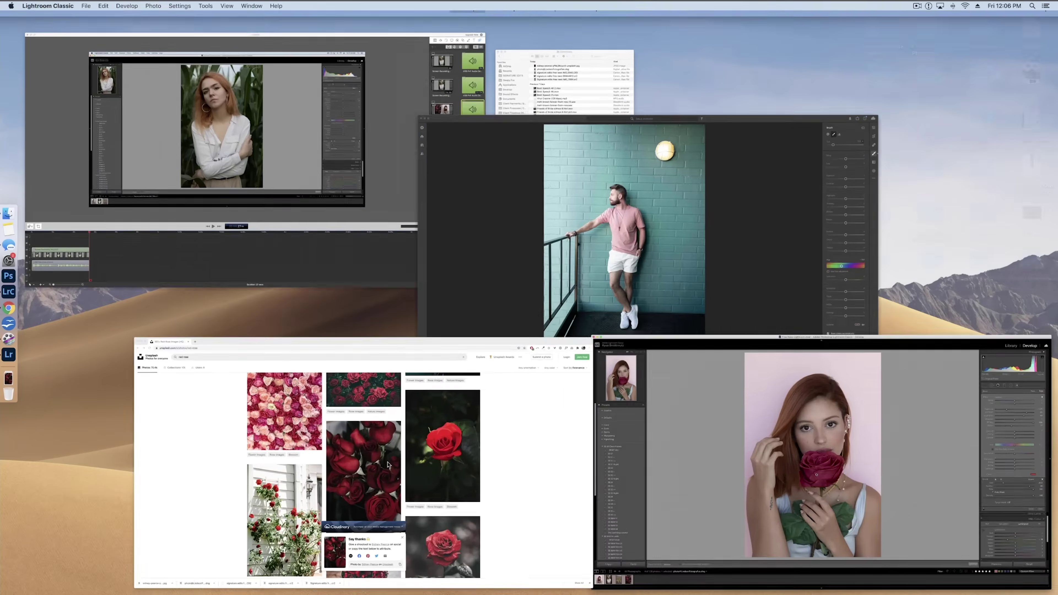
pyautogui.click(420, 433)
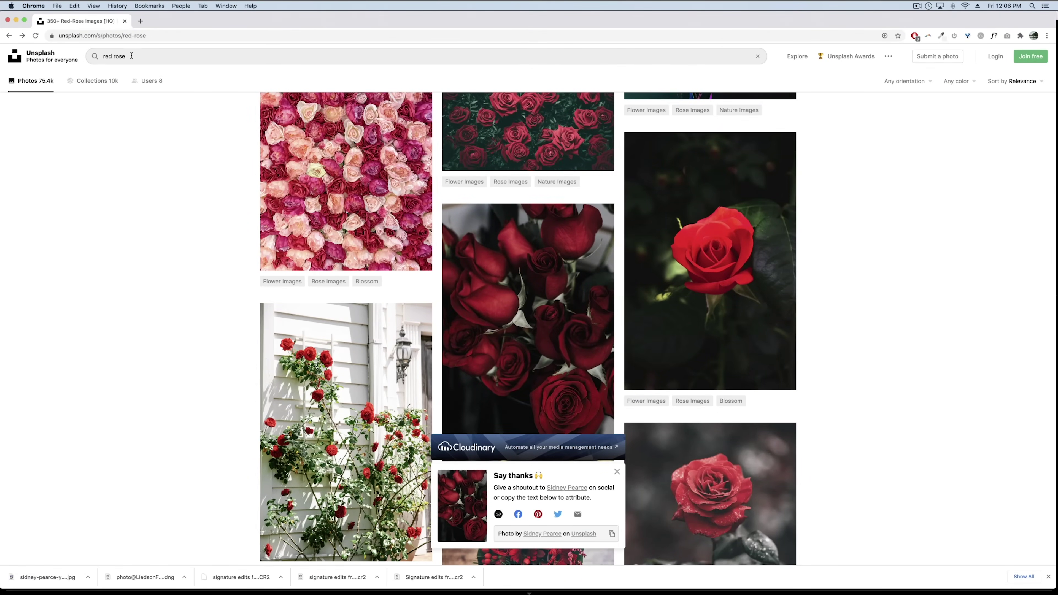
pyautogui.scroll(15, 427, 158)
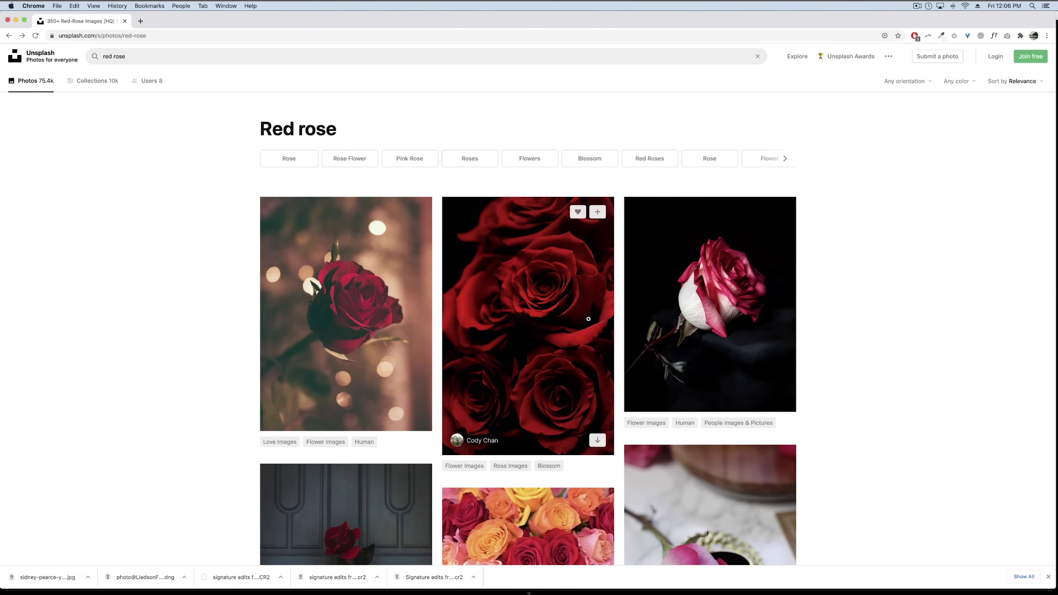
pyautogui.scroll(-5, 589, 321)
pyautogui.scroll(-4, 588, 322)
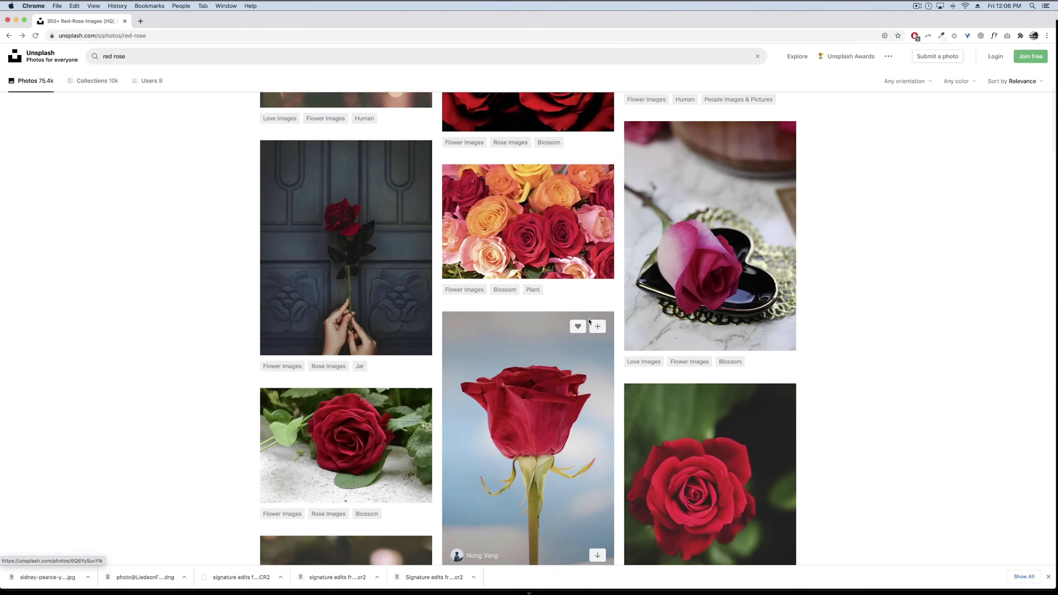
pyautogui.hotkey('ctrl', 'Up')
pyautogui.click(816, 400)
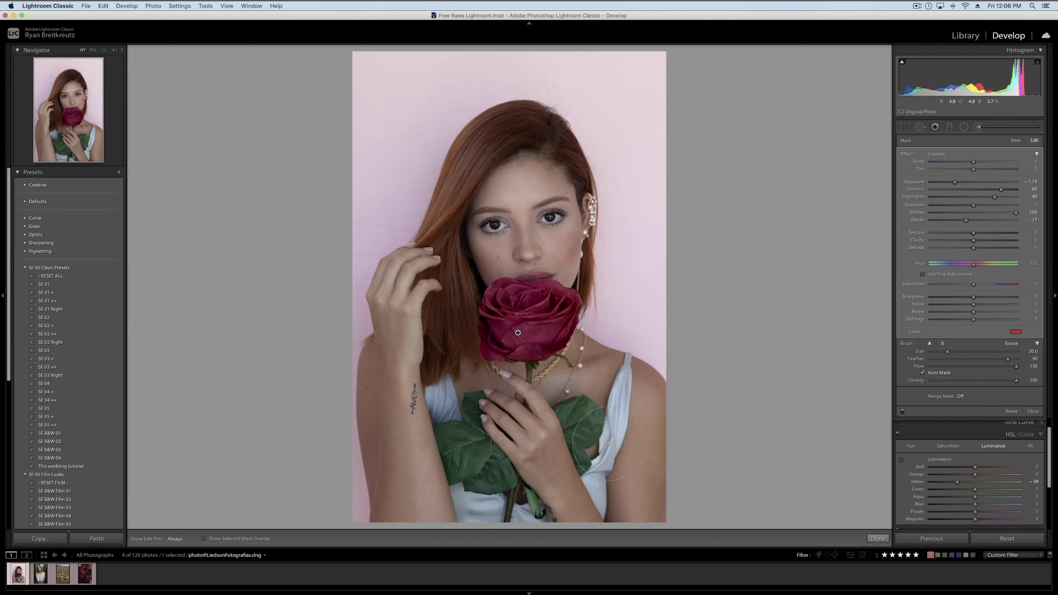
# Step: Compare the recoloured rose with the Unsplash red rose results in Chrome, and download the photo of the dark red rose bouquet
pyautogui.hotkey('ctrl', 'Up')
pyautogui.click(832, 439)
pyautogui.hotkey('ctrl', 'Up')
pyautogui.click(355, 472)
pyautogui.scroll(-2, 529, 329)
pyautogui.scroll(-2, 529, 329)
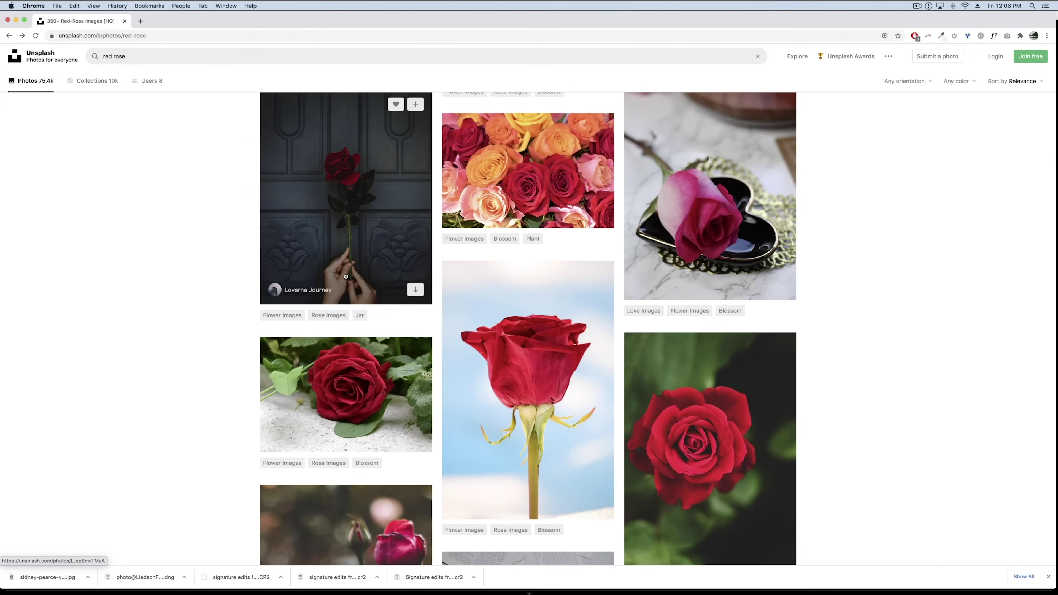
pyautogui.scroll(-2, 346, 276)
pyautogui.scroll(-5, 691, 172)
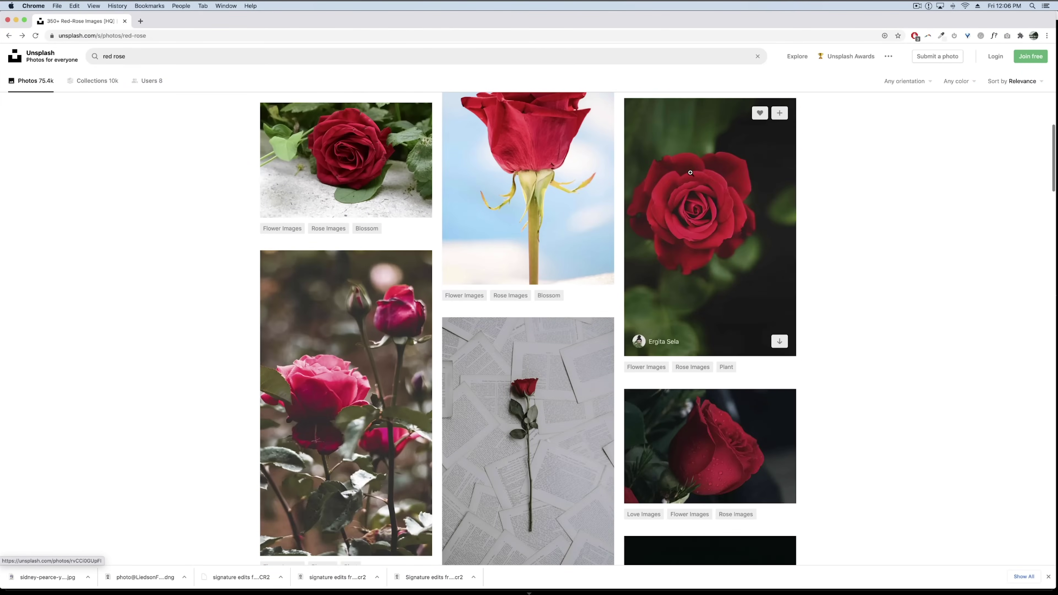
pyautogui.scroll(-5, 415, 524)
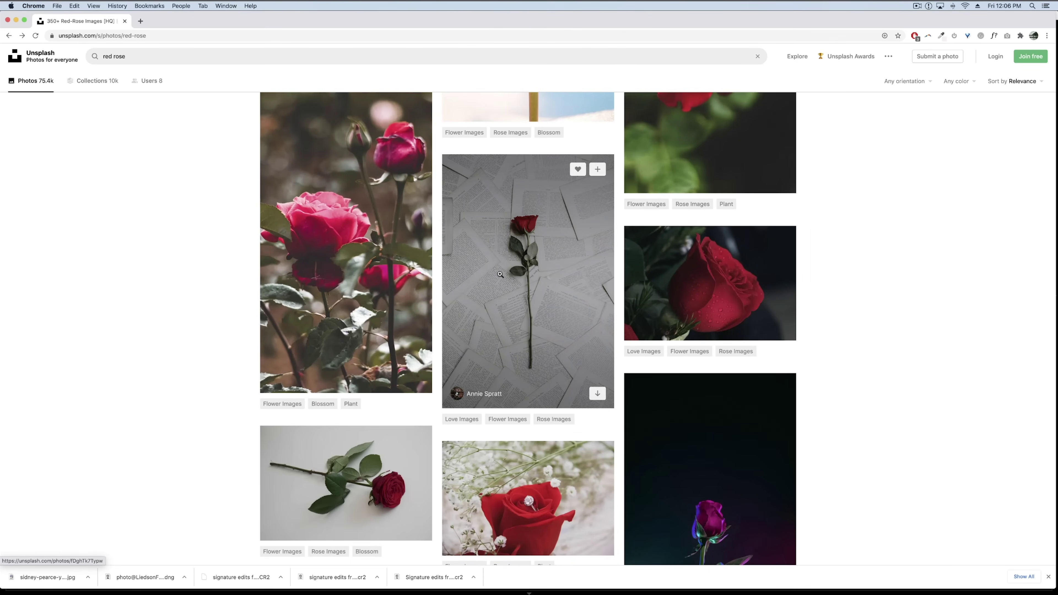
pyautogui.scroll(-12, 542, 241)
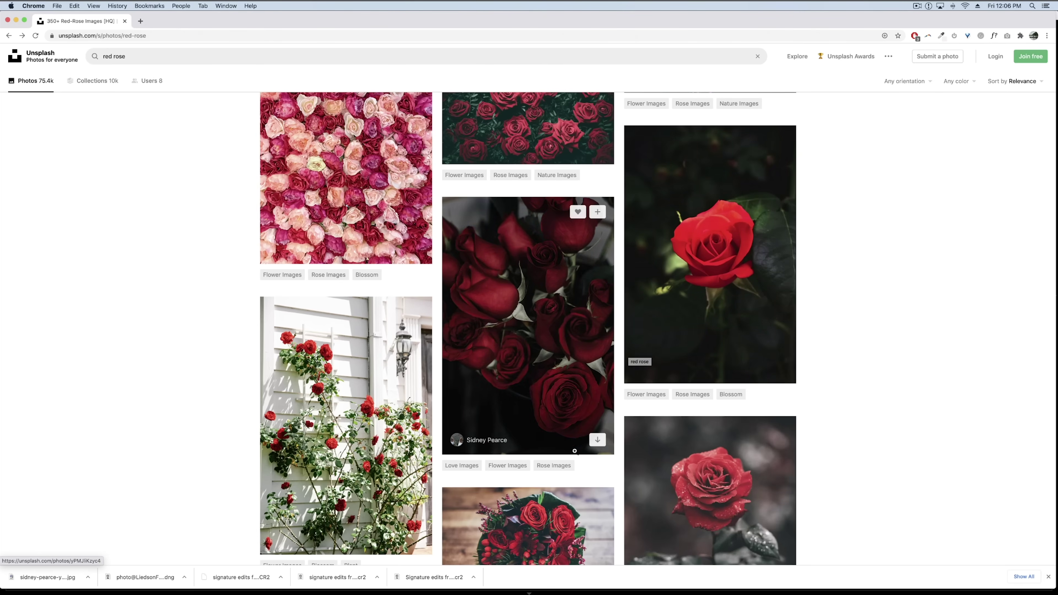
pyautogui.click(598, 442)
# Step: Switch to Lightroom Classic, view the dark red roses reference photo and return to the rose portrait
pyautogui.hotkey('ctrl', 'Up')
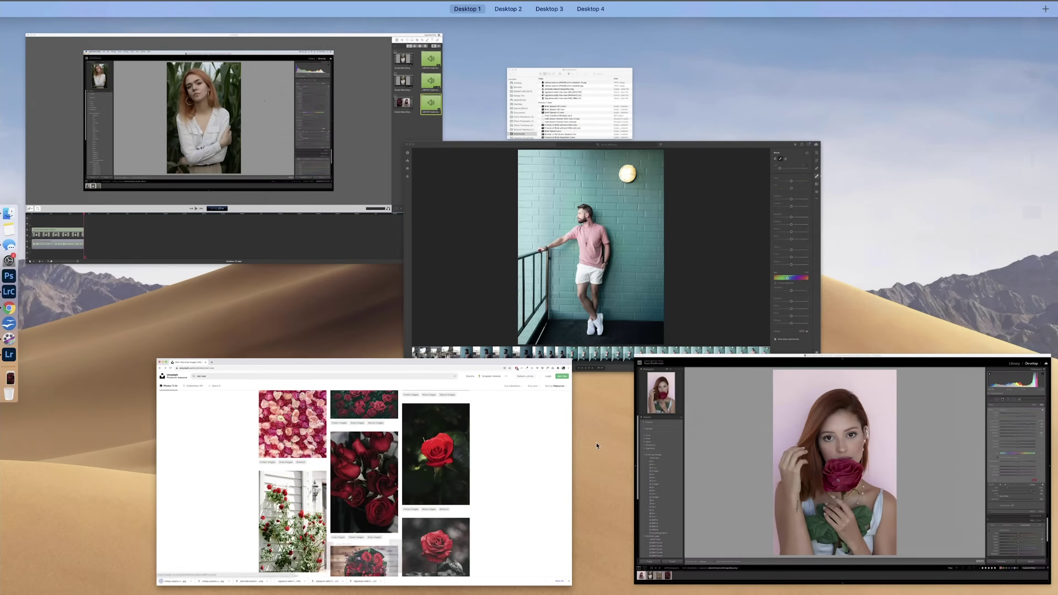
pyautogui.click(814, 425)
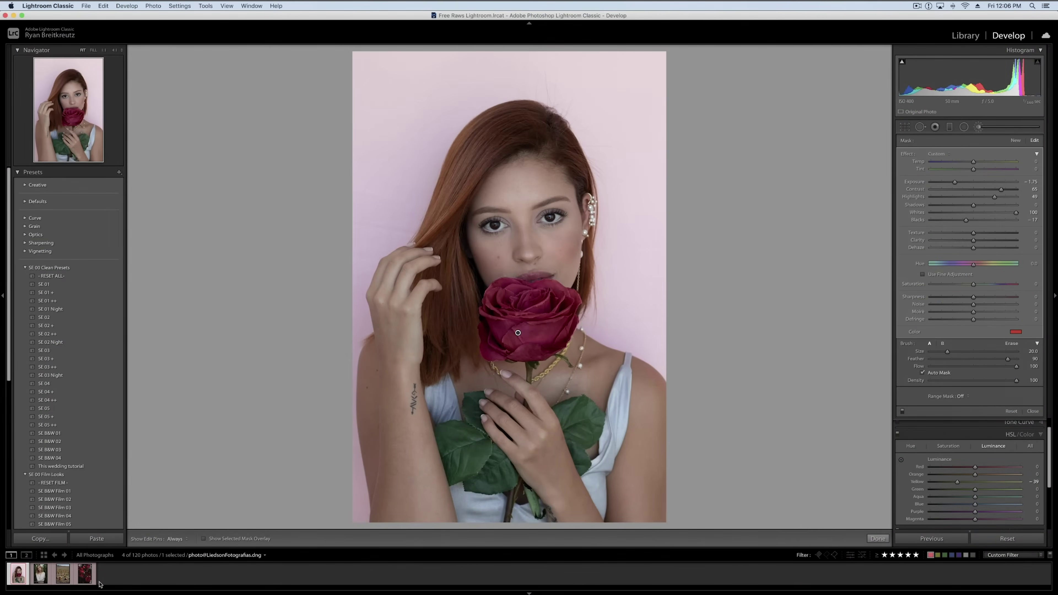
pyautogui.click(86, 578)
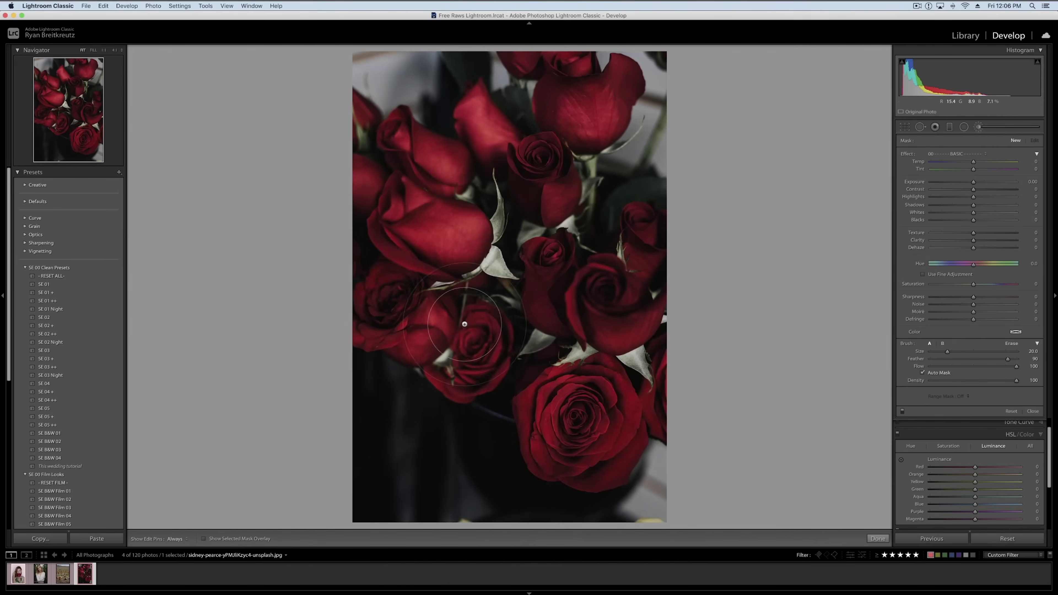
pyautogui.click(18, 574)
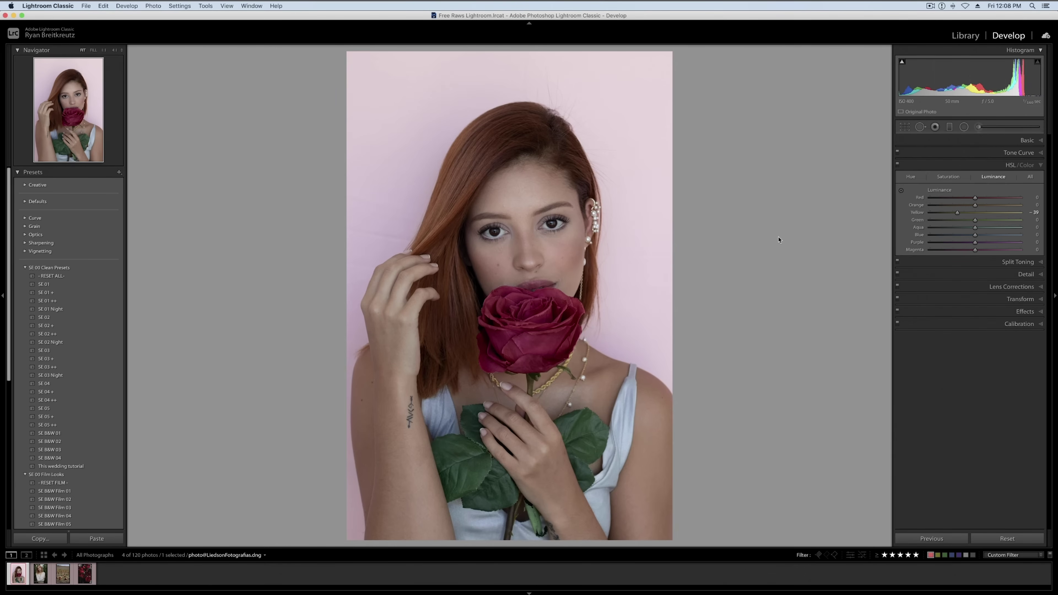
# Step: Toggle the toolbar beneath the portrait and leave it shown
pyautogui.press('t')
pyautogui.press('t')
pyautogui.press('t')
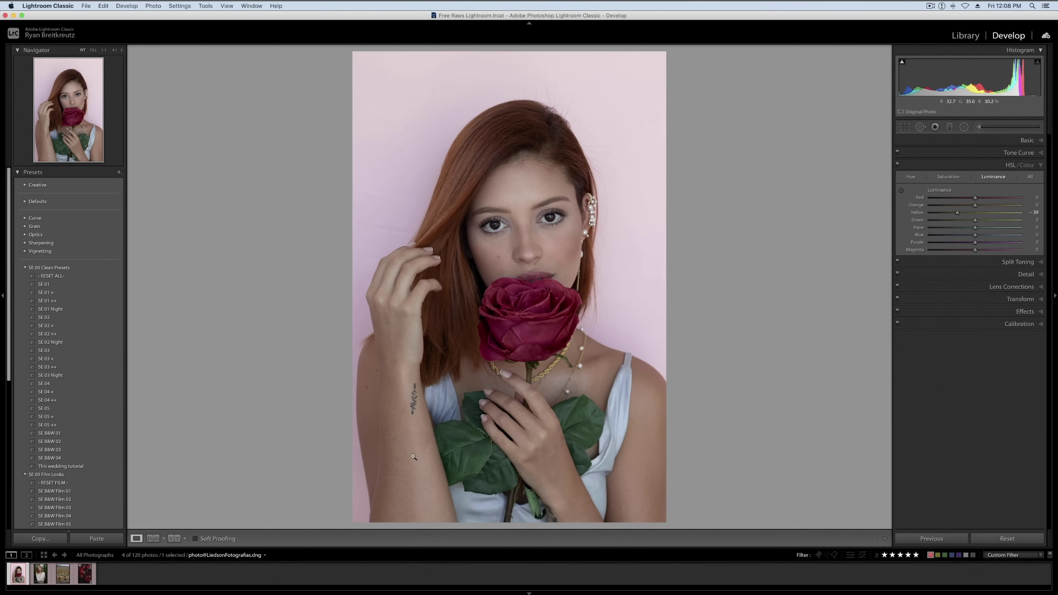
# Step: Look over the content options available for the toolbar beneath the portrait
pyautogui.click(884, 539)
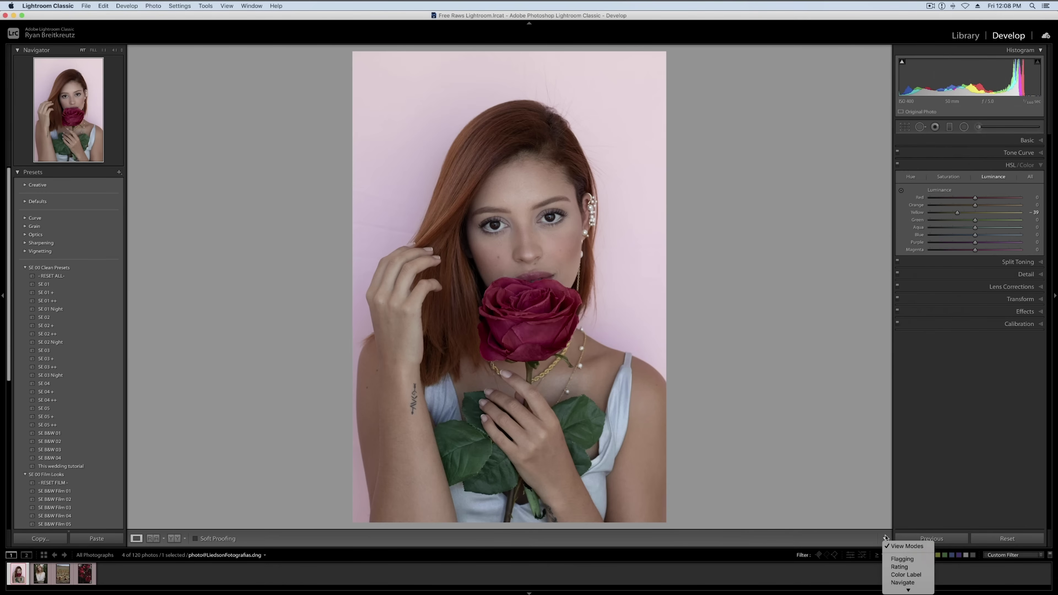
pyautogui.moveTo(908, 590)
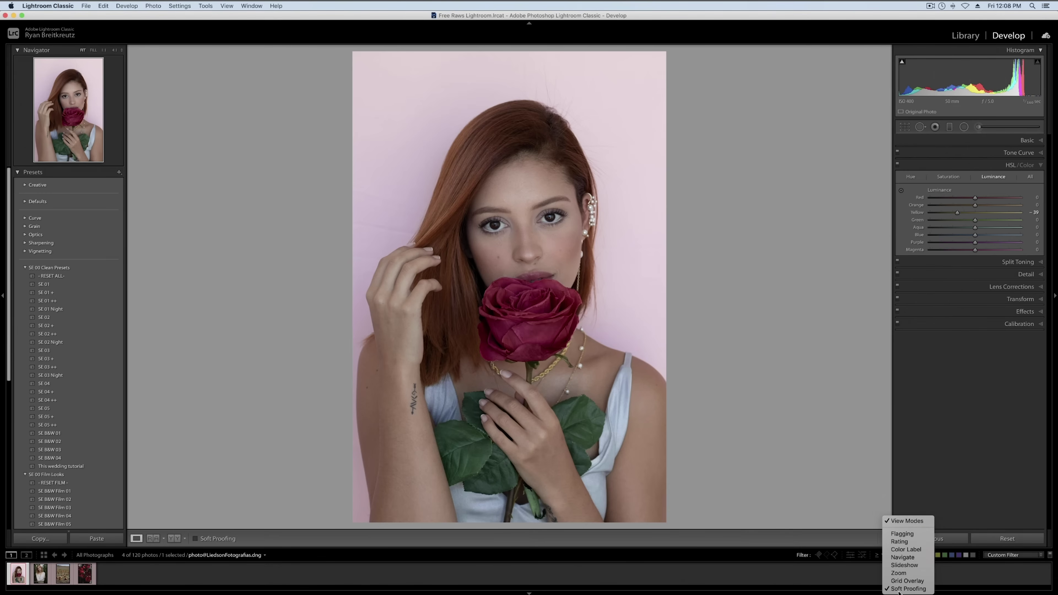
pyautogui.click(812, 534)
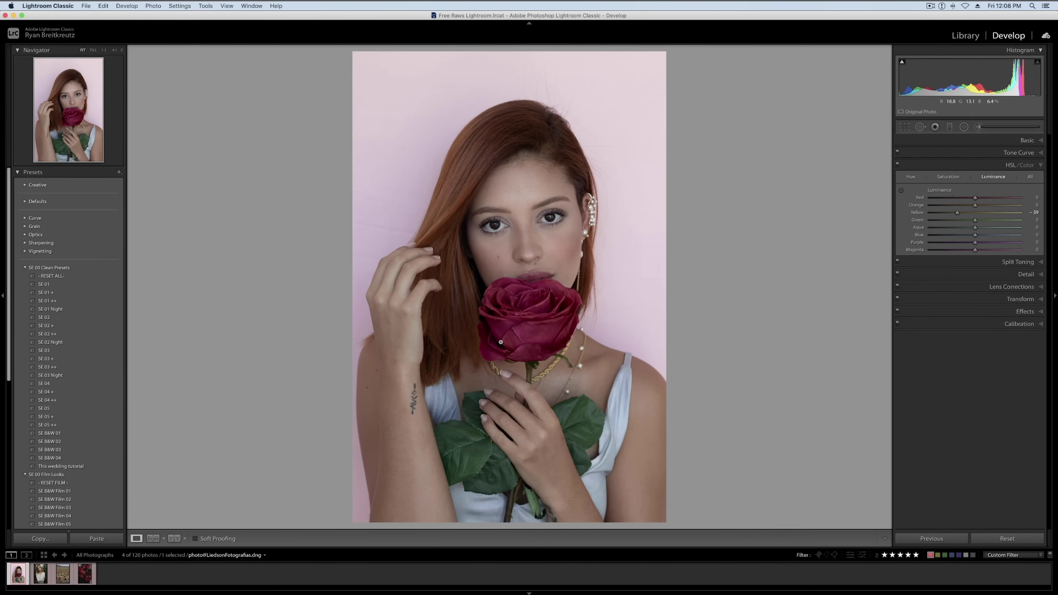
# Step: Toggle the toolbar while the crop overlay is open, and leave the overlay
pyautogui.press('r')
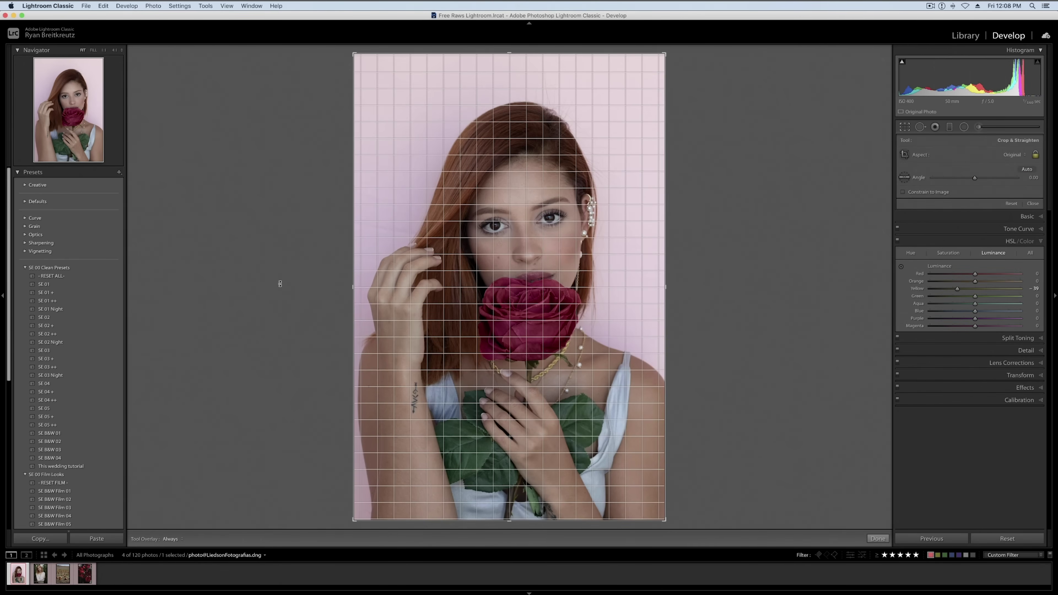
pyautogui.press('t')
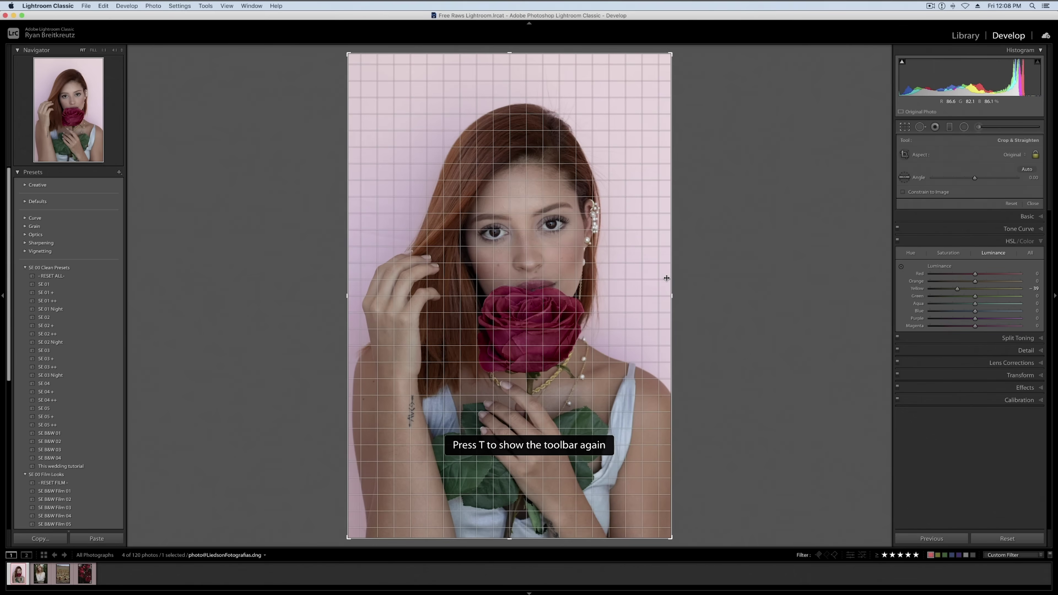
pyautogui.press('t')
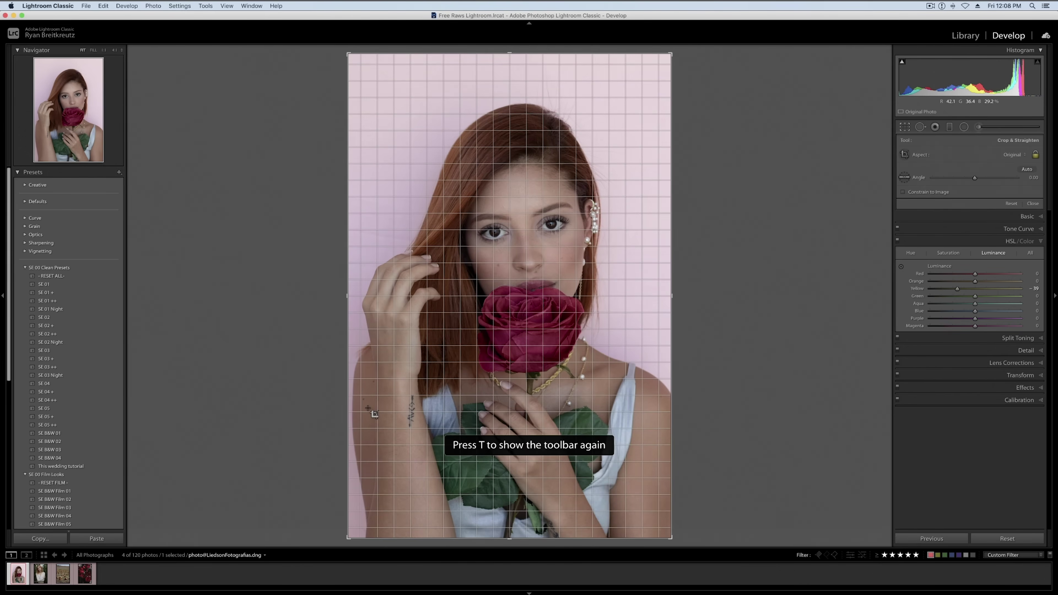
pyautogui.press('r')
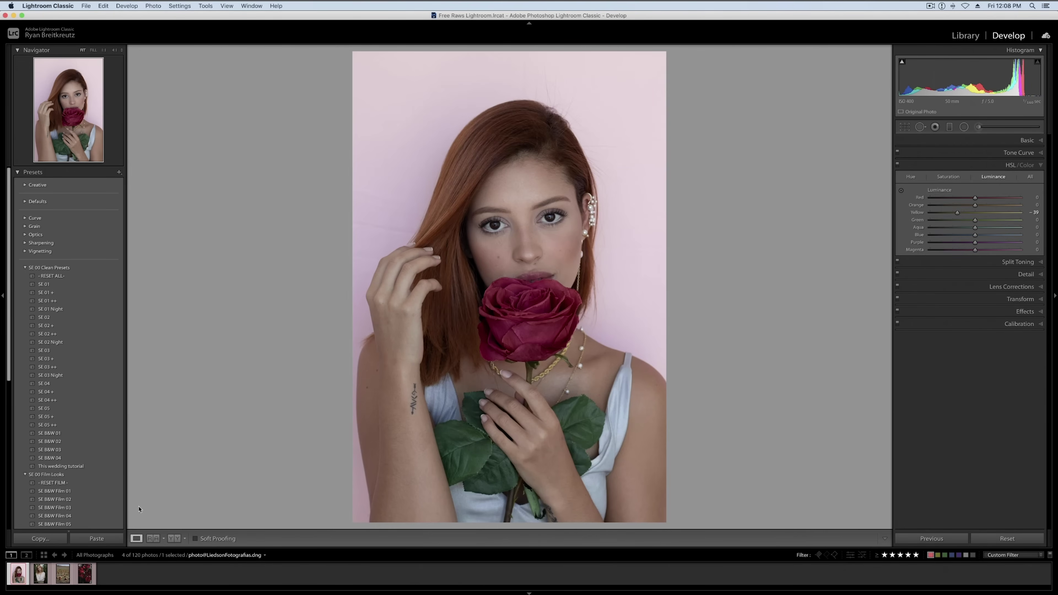
# Step: Switch to Reference View and set the dark red roses photo as the reference for the rose portrait
pyautogui.click(153, 538)
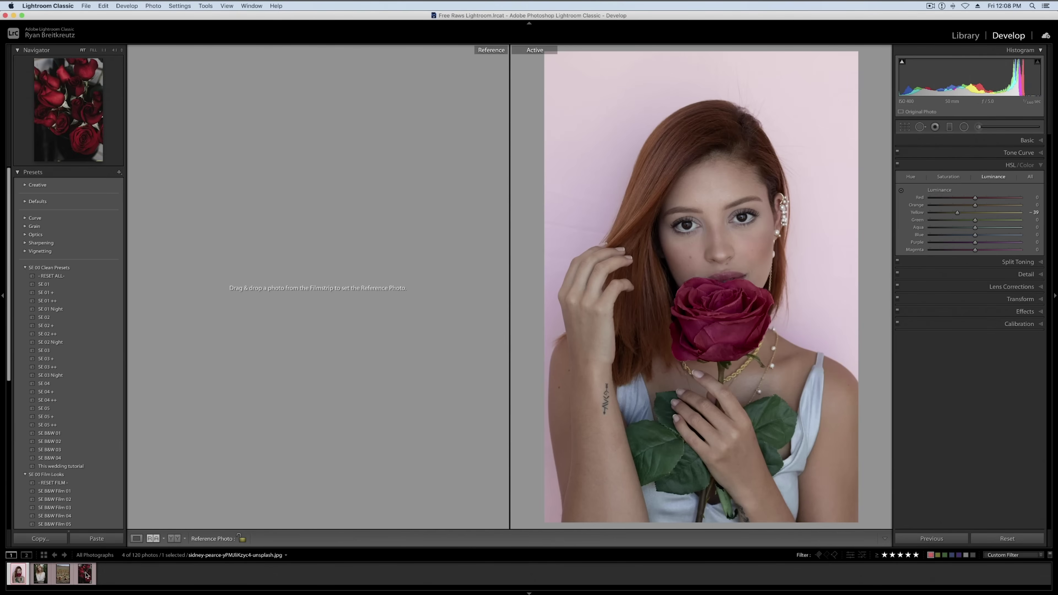
pyautogui.moveTo(86, 578); pyautogui.dragTo(323, 237)
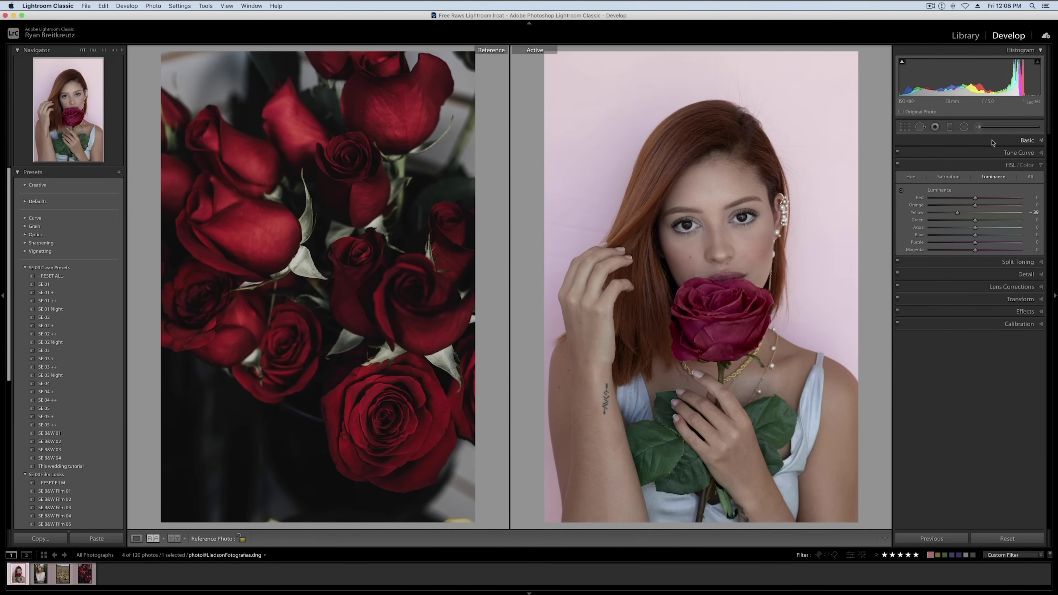
# Step: On the rose's existing brush mask, set Exposure to -1.99, Contrast to 90, Highlights to 100, Hue to 24.4 and Saturation to 11
pyautogui.click(980, 127)
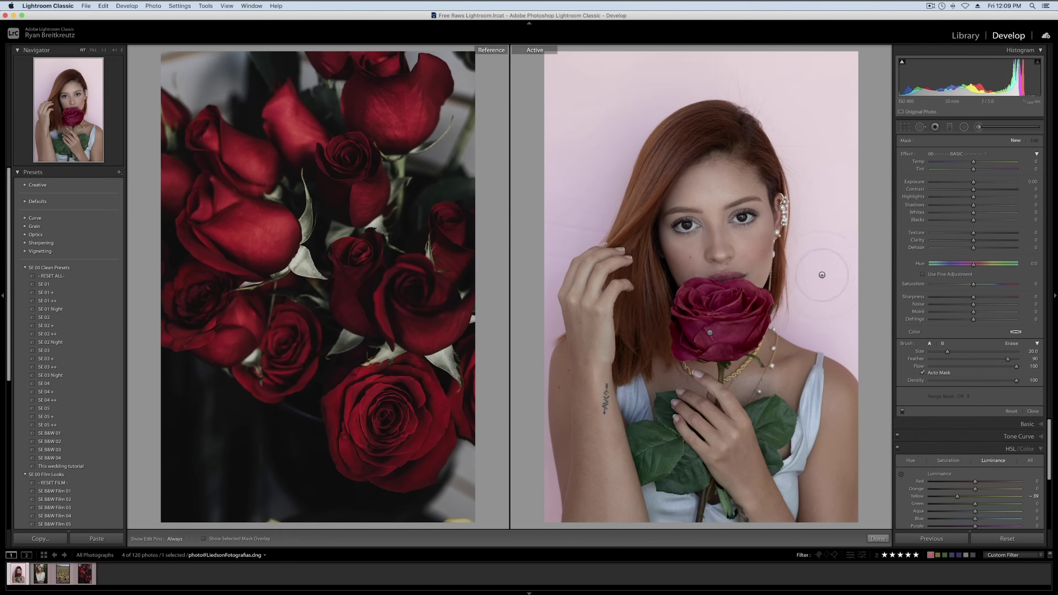
pyautogui.click(714, 331)
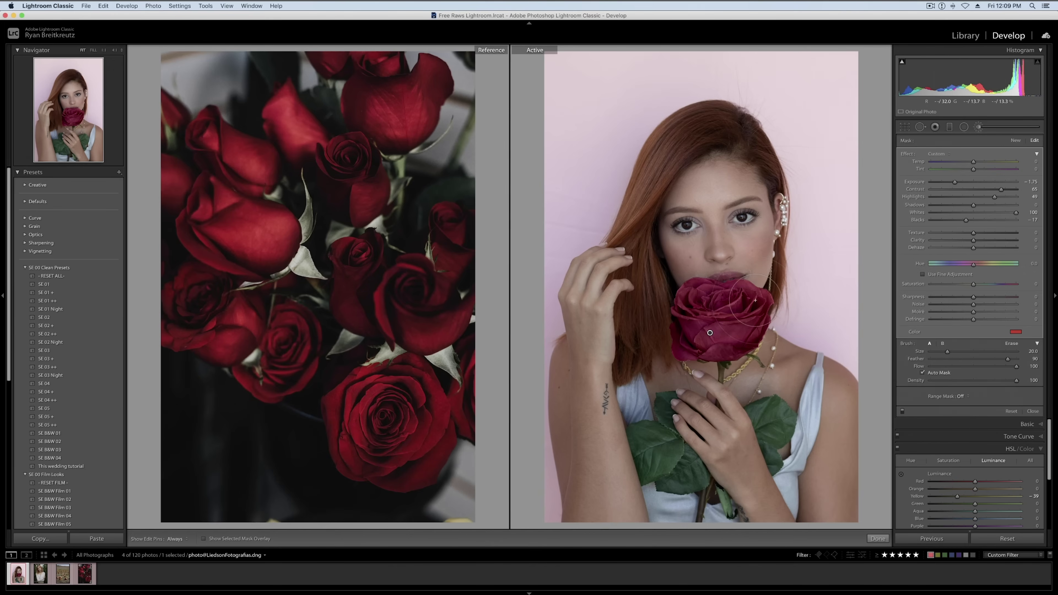
pyautogui.click(947, 182)
pyautogui.moveTo(948, 183); pyautogui.dragTo(951, 182)
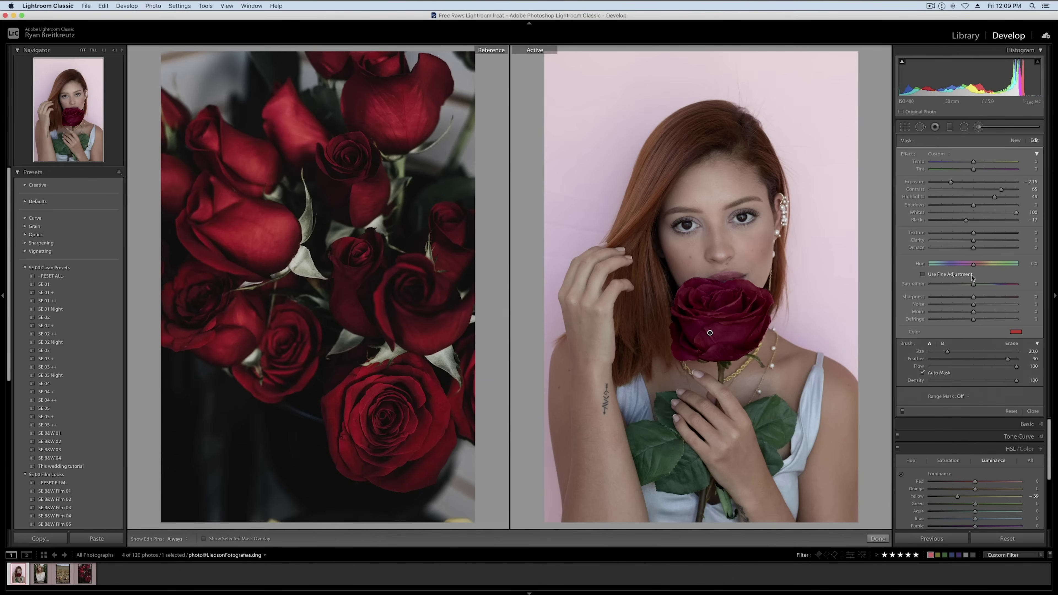
pyautogui.moveTo(987, 287)
pyautogui.mouseDown()
pyautogui.moveTo(957, 289)
pyautogui.moveTo(980, 289)
pyautogui.mouseUp()
pyautogui.moveTo(974, 269); pyautogui.dragTo(980, 269)
pyautogui.moveTo(995, 198); pyautogui.dragTo(1014, 190)
pyautogui.moveTo(1013, 193); pyautogui.dragTo(955, 185)
# Step: Delete the rose's brush adjustment and undo the deletion, twice, to compare the rose before and after
pyautogui.press('Delete')
pyautogui.press('super+z')
pyautogui.press('Delete')
pyautogui.press('super+z')
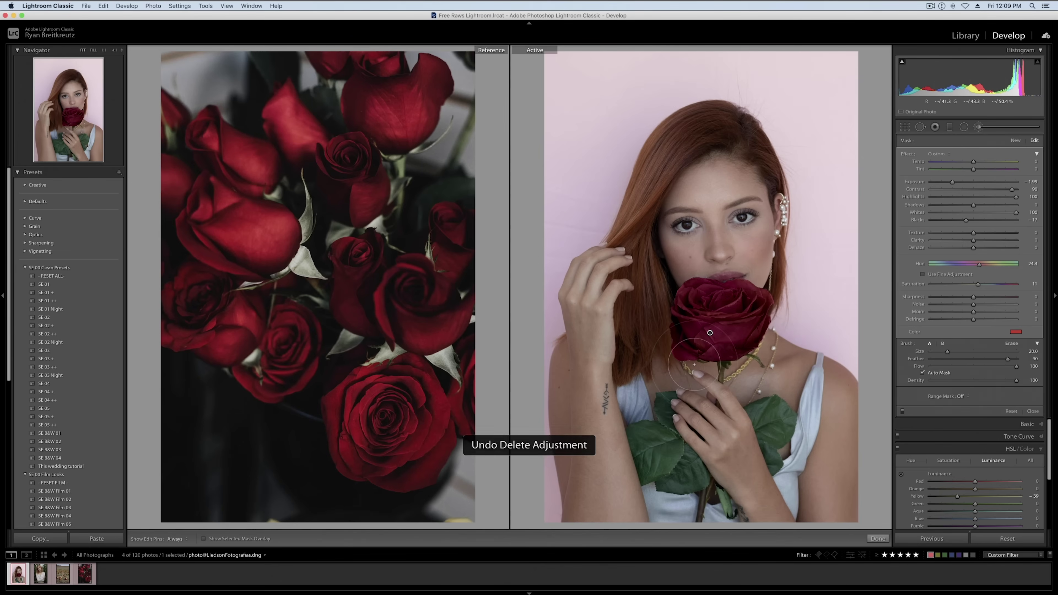
# Step: Leave Reference View and close the brush adjustments to show the portrait alone
pyautogui.hotkey('shift', 'r')
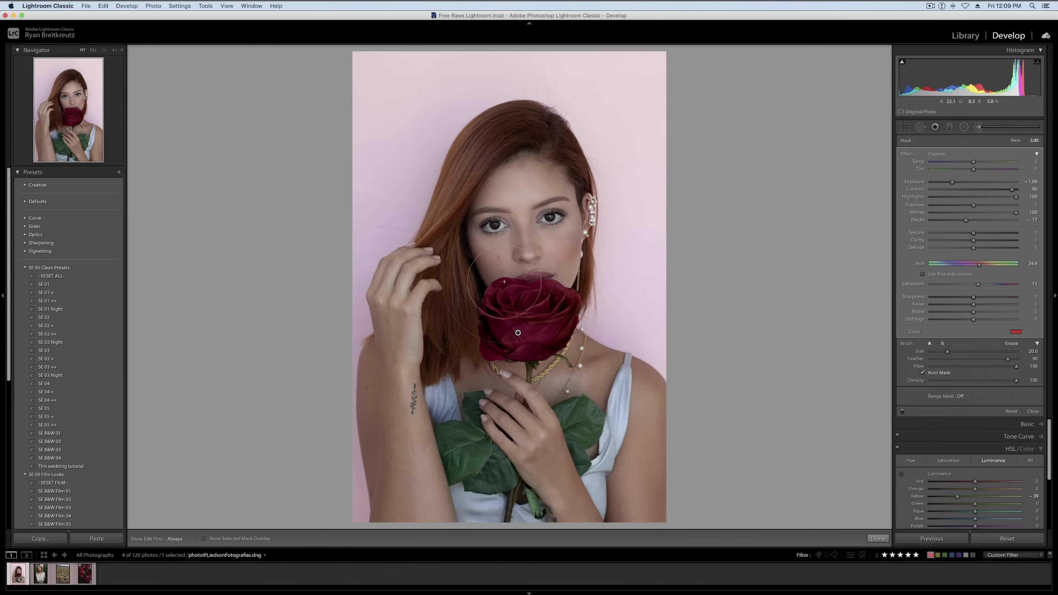
pyautogui.press('k')
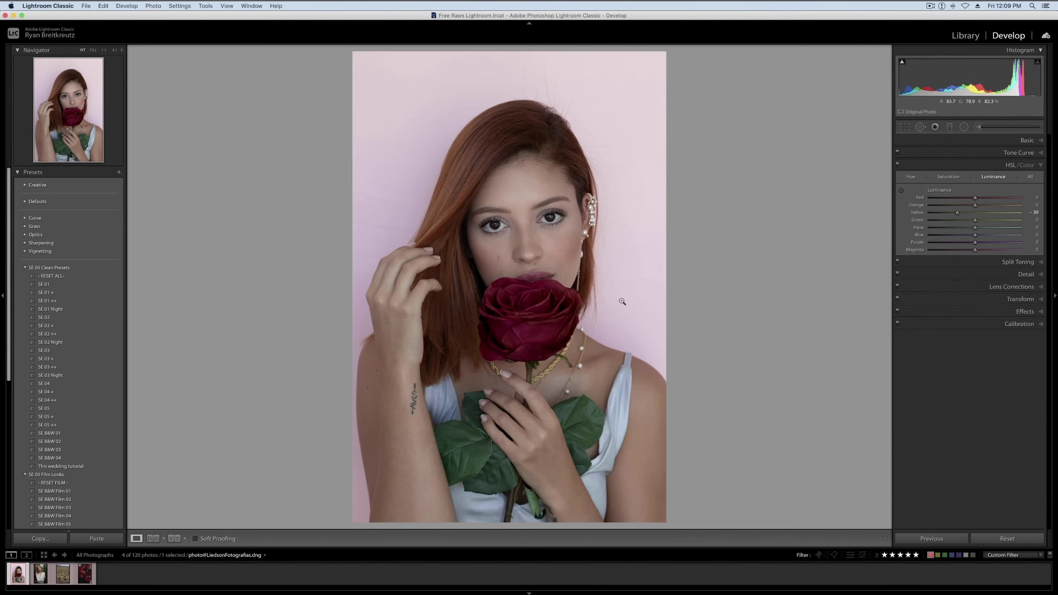
# Step: Look over the Hue slider and colour picker of a new brush mask, and close the picker
pyautogui.click(991, 132)
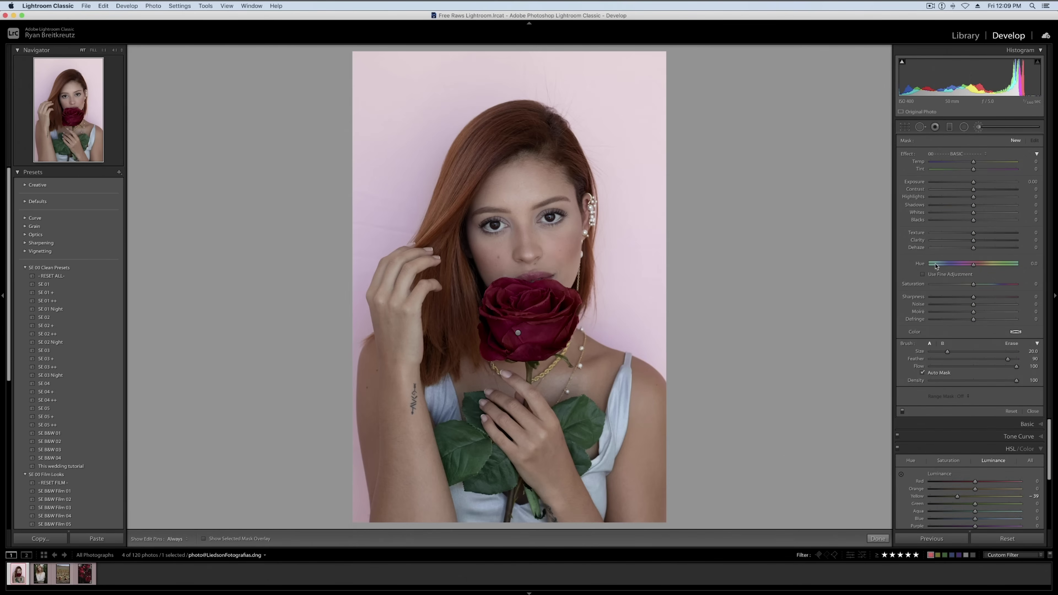
pyautogui.click(1016, 332)
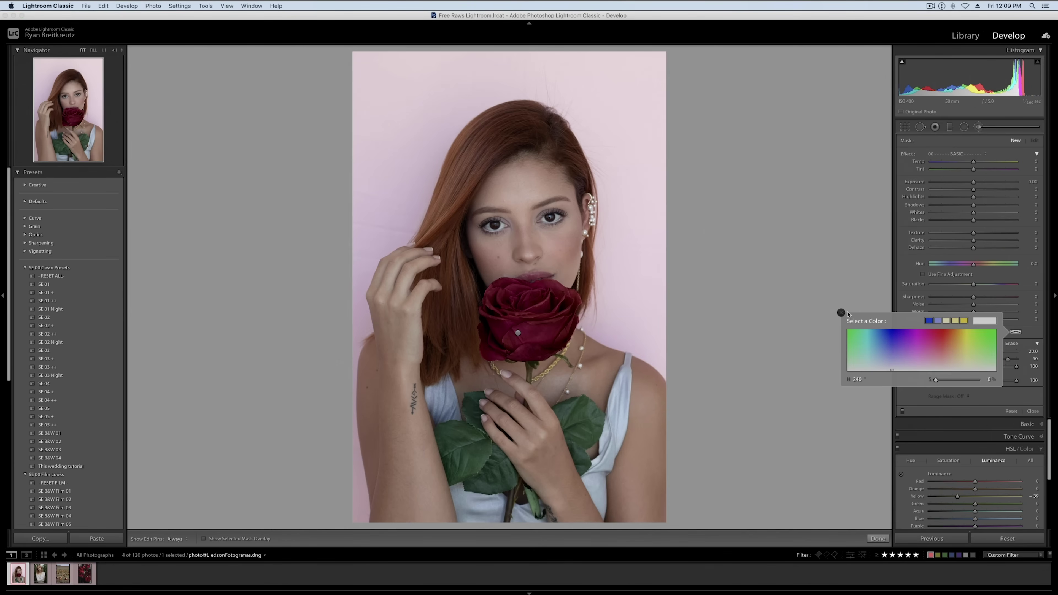
pyautogui.click(841, 312)
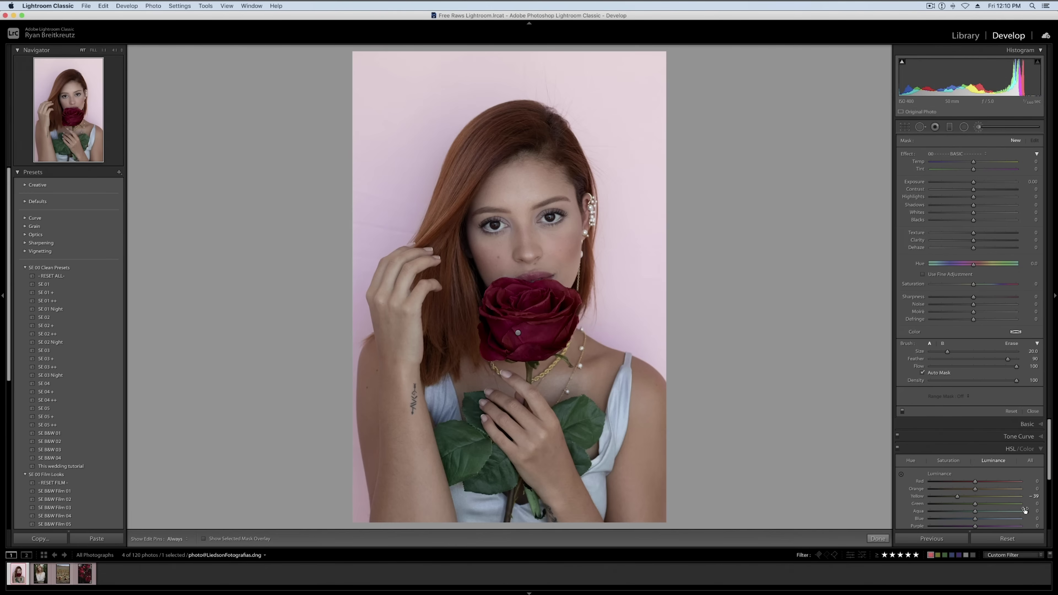
# Step: Set the portrait's global HSL Hue to +2 for Red and +100 for Magenta
pyautogui.click(911, 461)
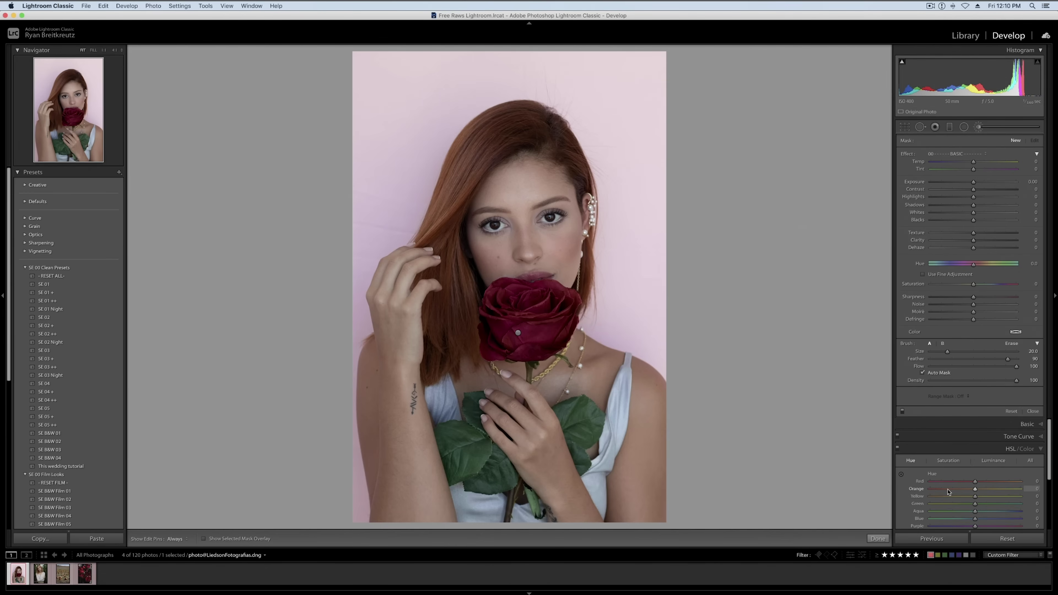
pyautogui.moveTo(944, 483); pyautogui.dragTo(966, 491)
pyautogui.scroll(-2, 1031, 520)
pyautogui.scroll(-1, 1031, 520)
pyautogui.moveTo(998, 504); pyautogui.dragTo(1033, 506)
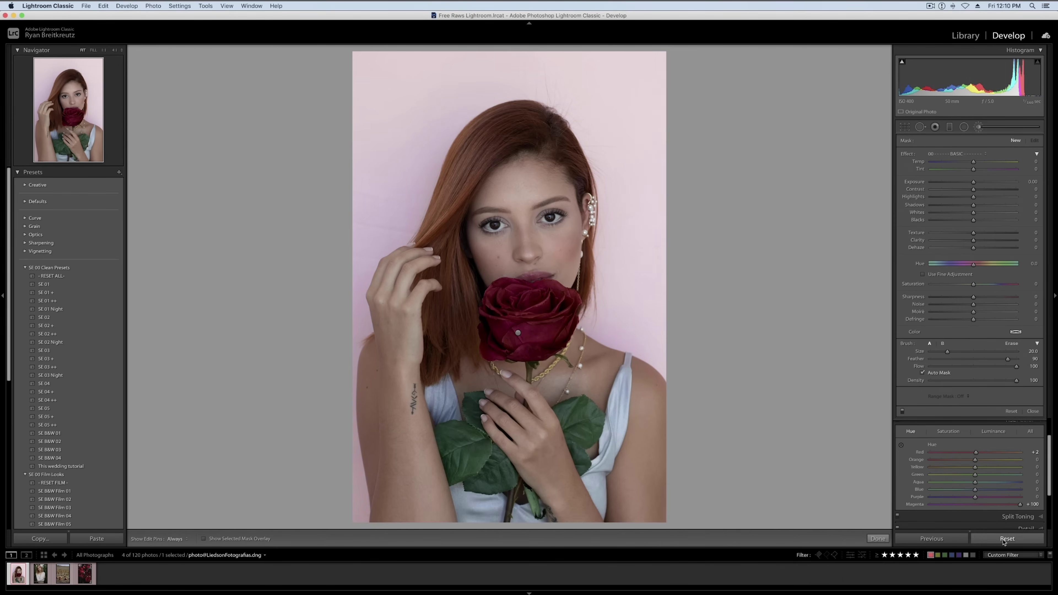
pyautogui.click(1006, 540)
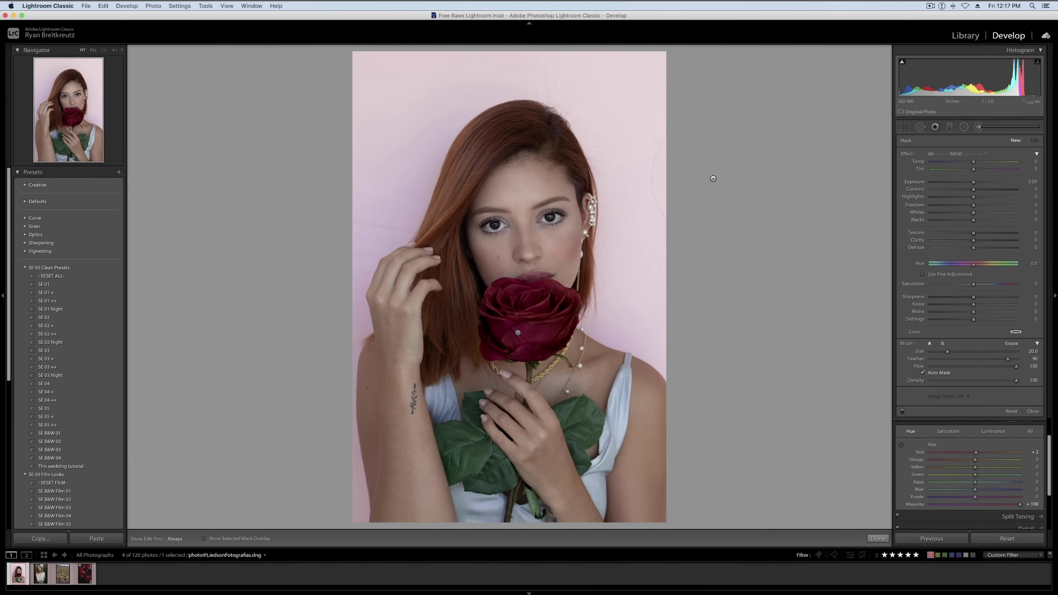